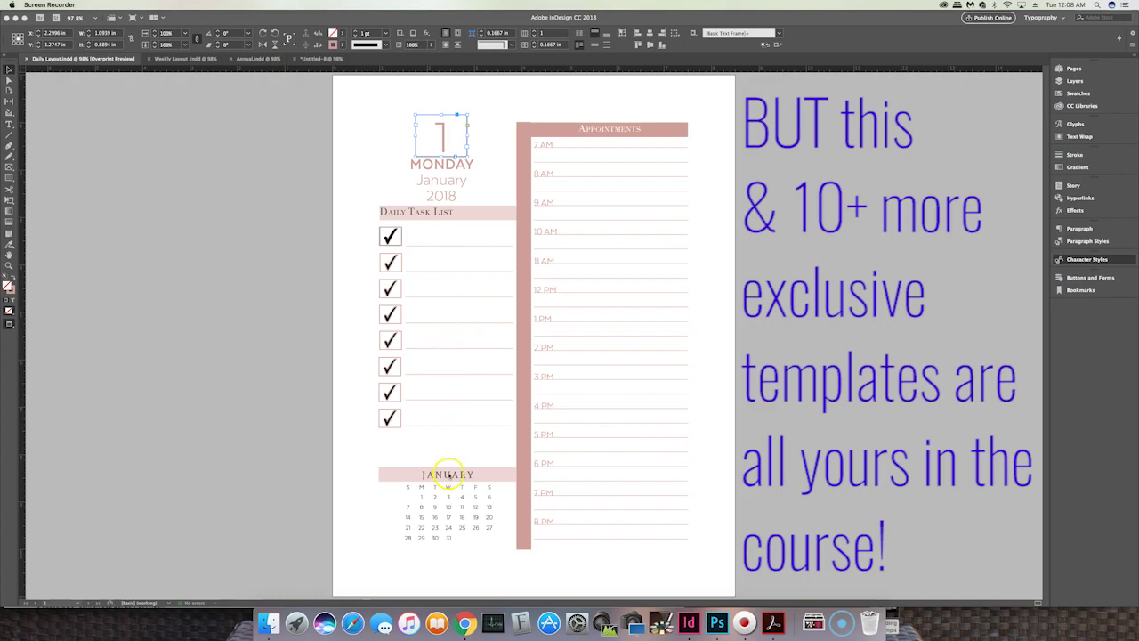
In the untitled document, draw a text frame about 2.3 by 4.4 in under Daily Task List with the Lines for Daily Task List paragraph style
click(321, 67)
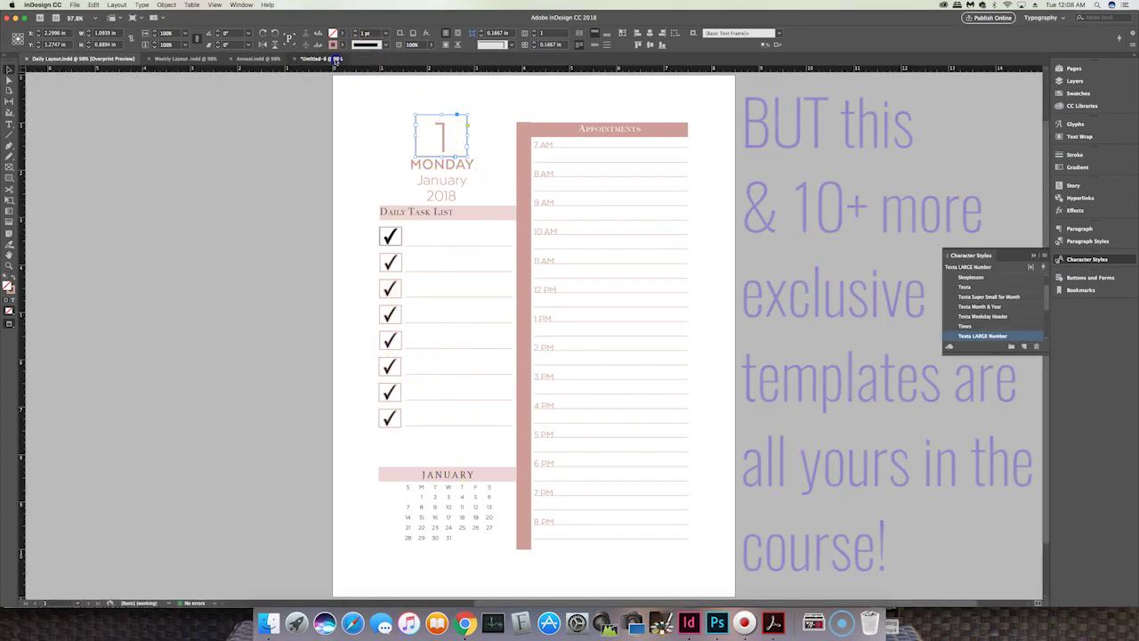
click(321, 58)
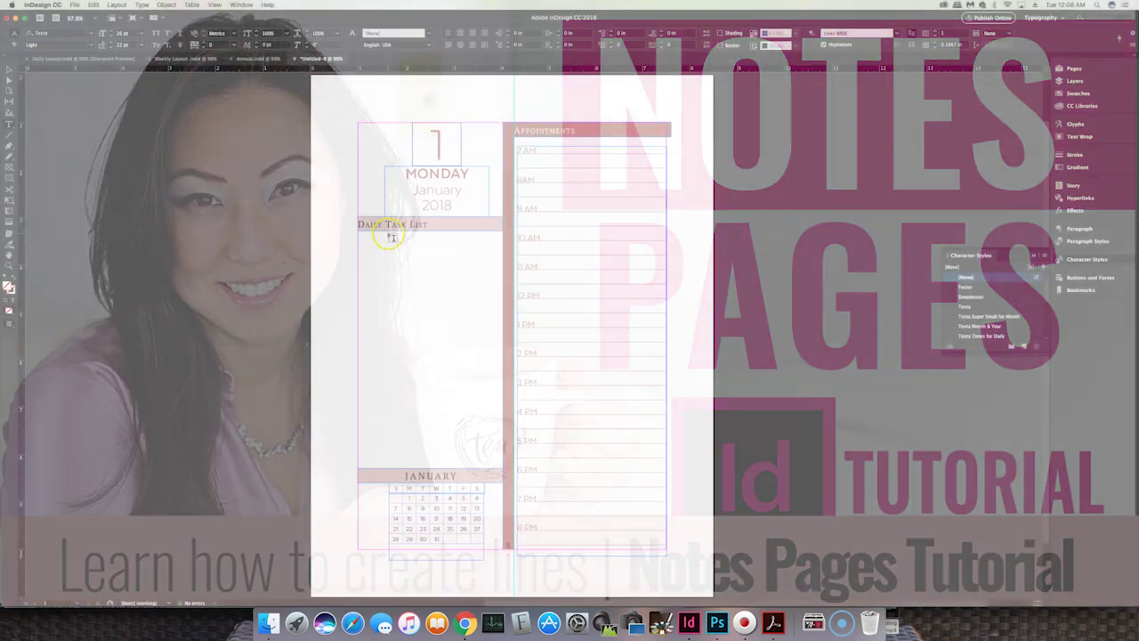
drag(388, 232, 499, 440)
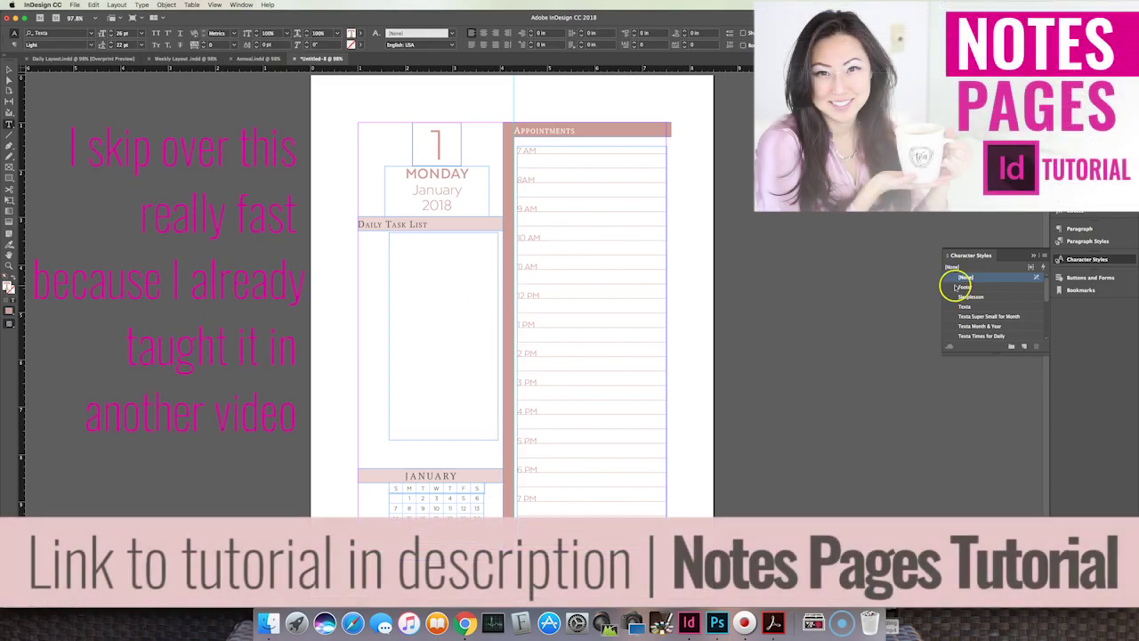
click(1087, 241)
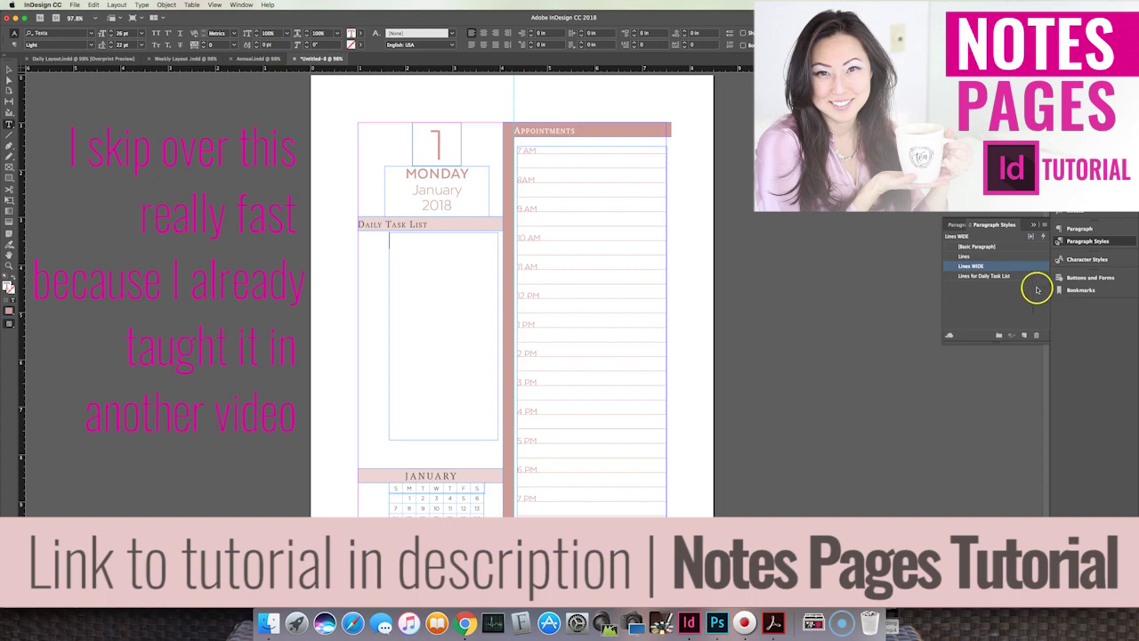
click(979, 276)
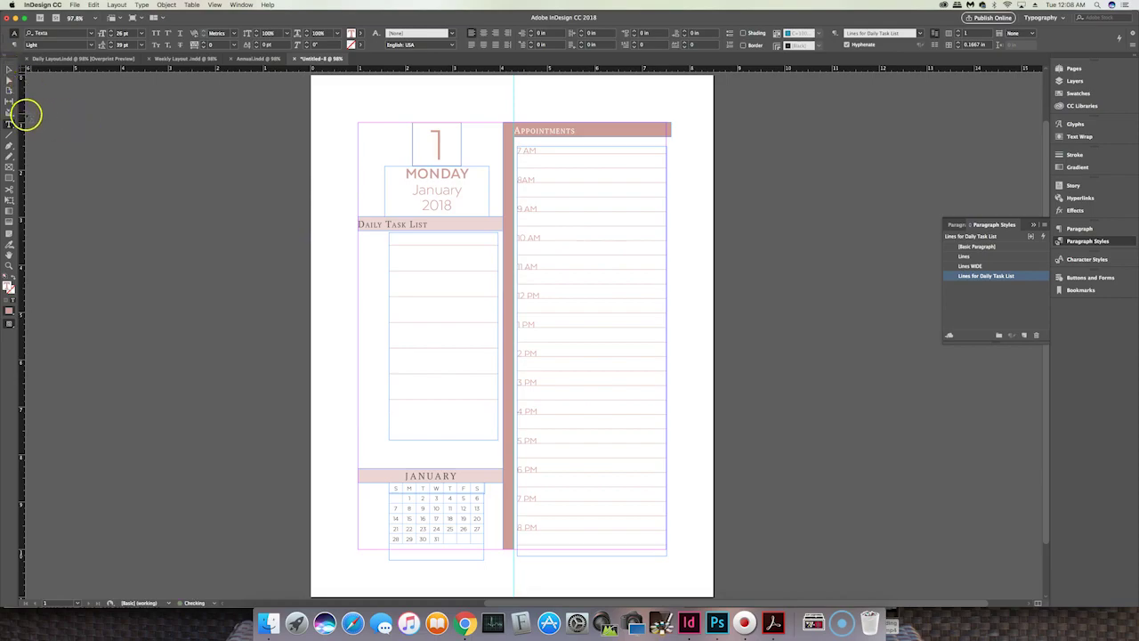
Move the lined task frame down slightly to leave more space beneath the Daily Task List heading
click(9, 70)
click(455, 395)
drag(455, 383, 455, 378)
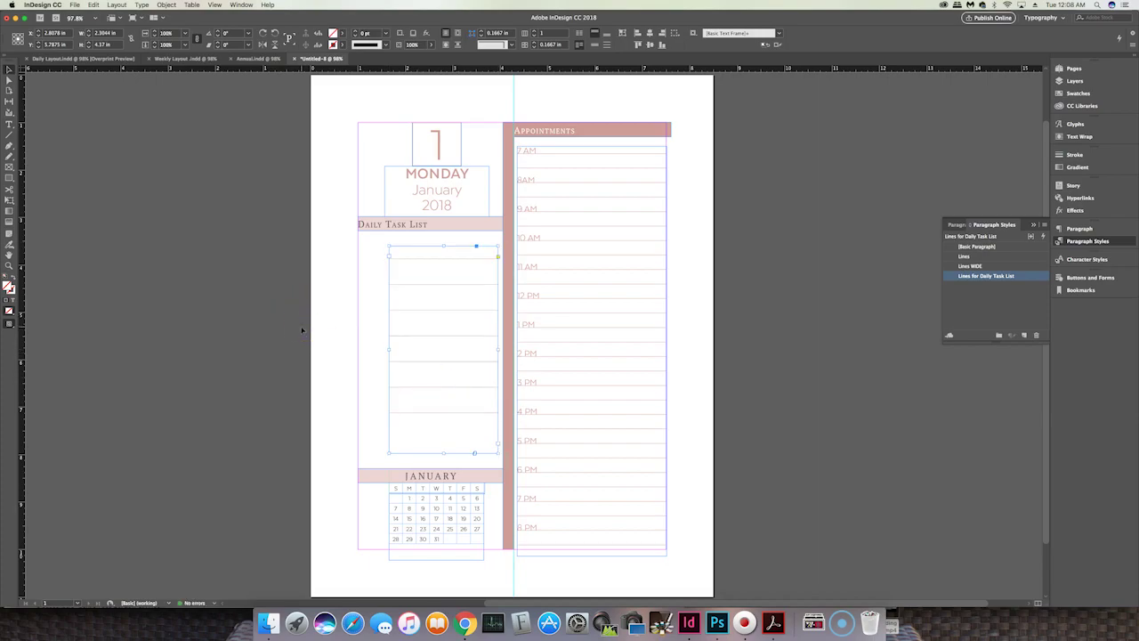
Preview the page without guides and frame edges, and return to the normal view
key(w)
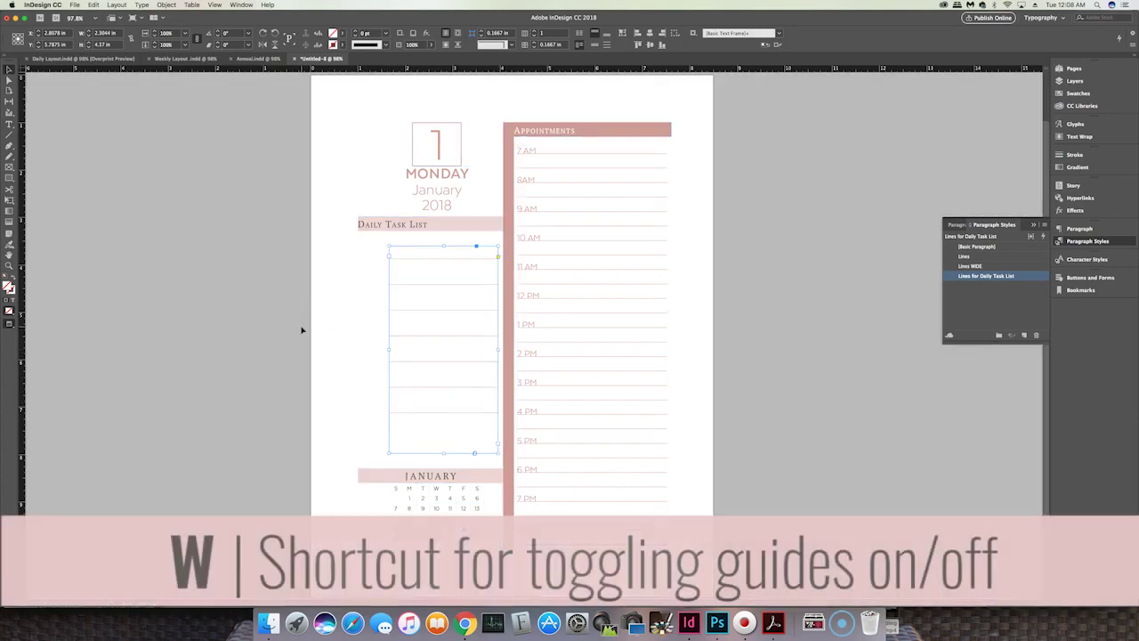
click(348, 284)
key(w)
key(w)
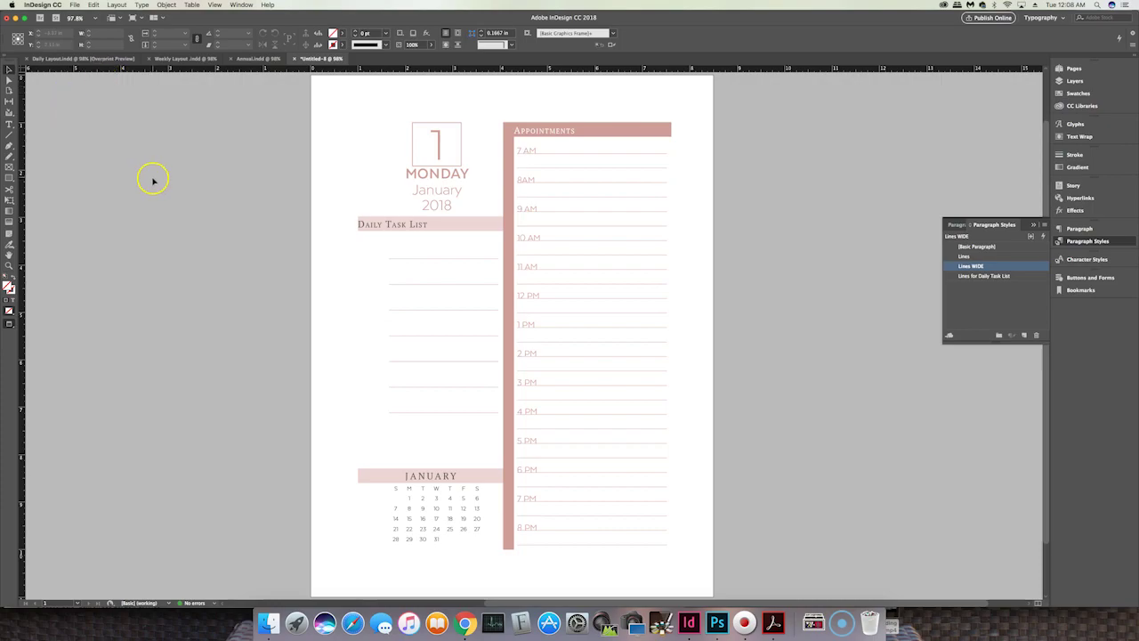
key(w)
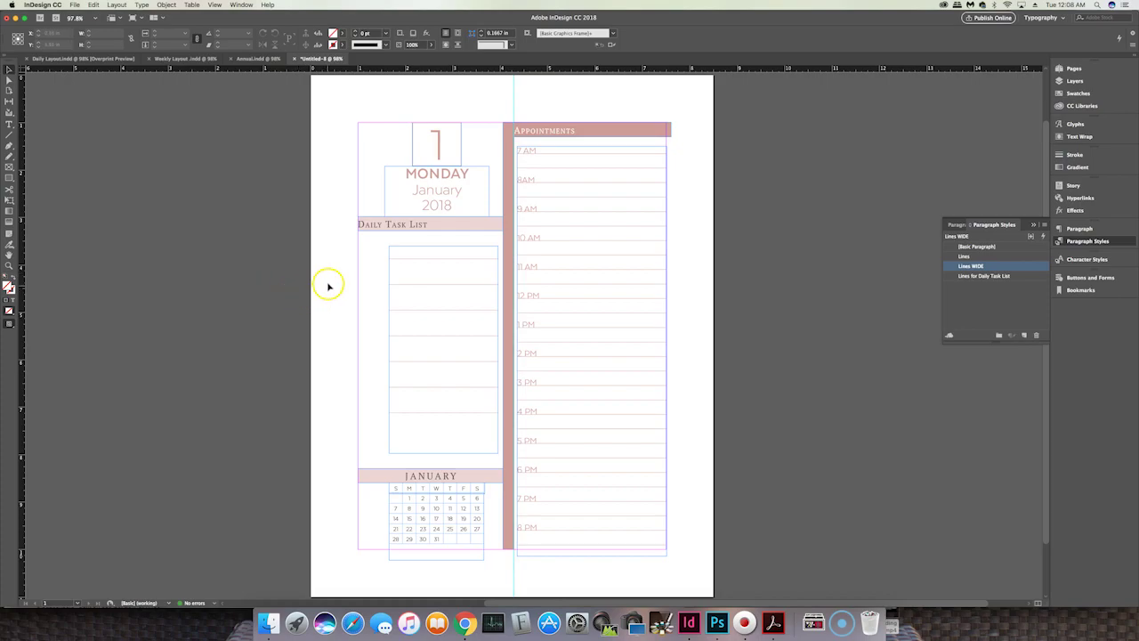
Draw a rectangular checkbox about 0.47 by 0.44 in beside the task lines and align its bottom edge with the first line
click(11, 181)
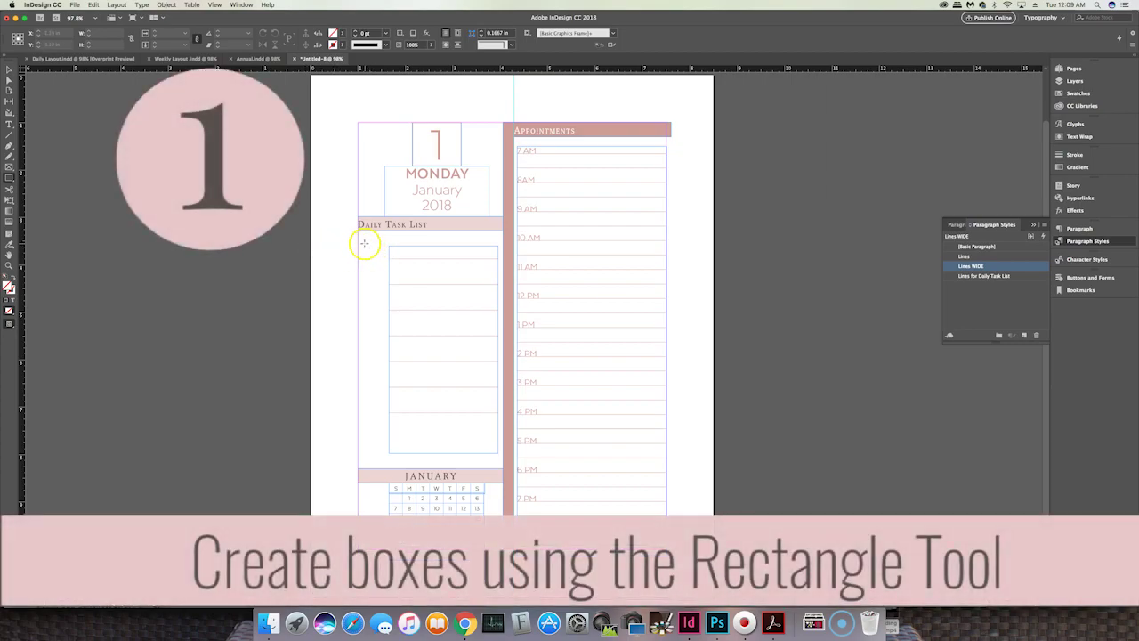
drag(367, 243, 391, 264)
click(9, 70)
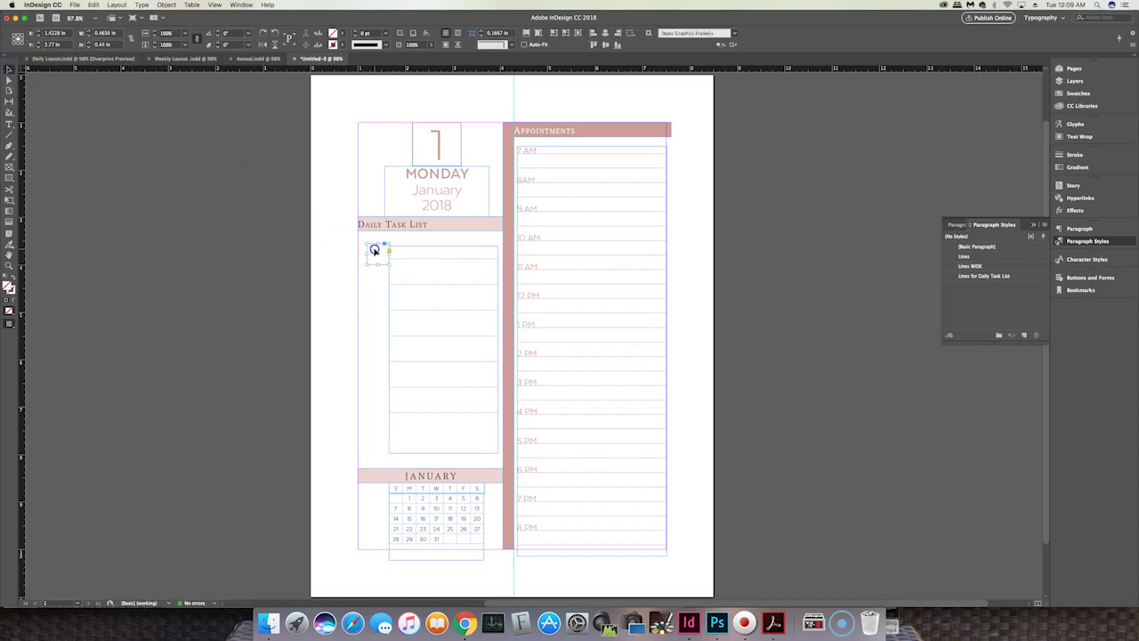
click(378, 242)
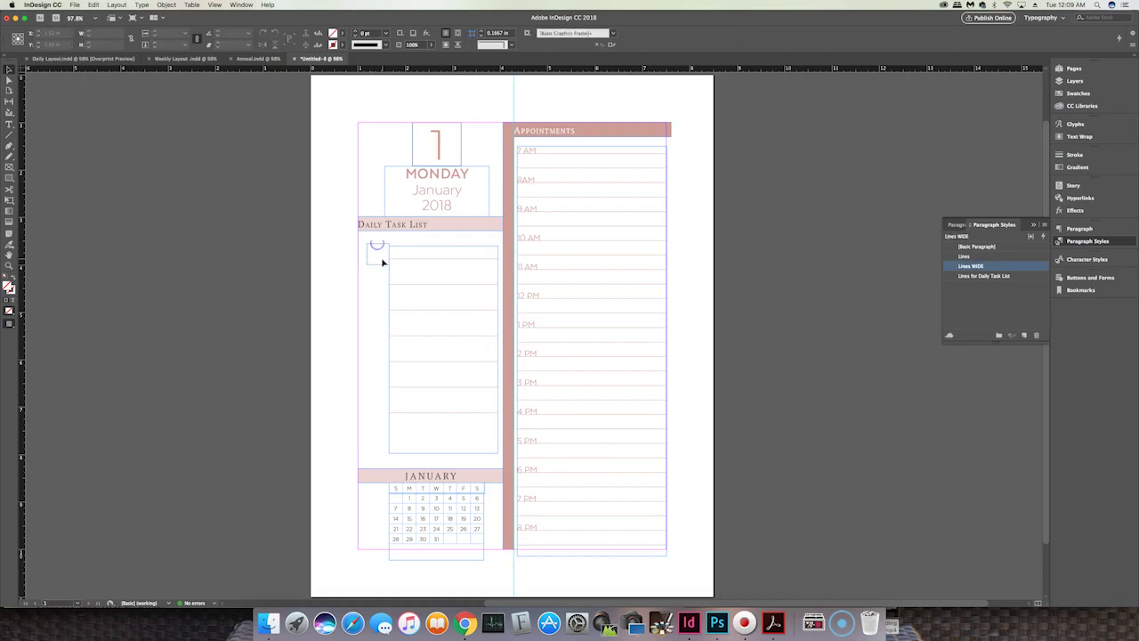
click(381, 264)
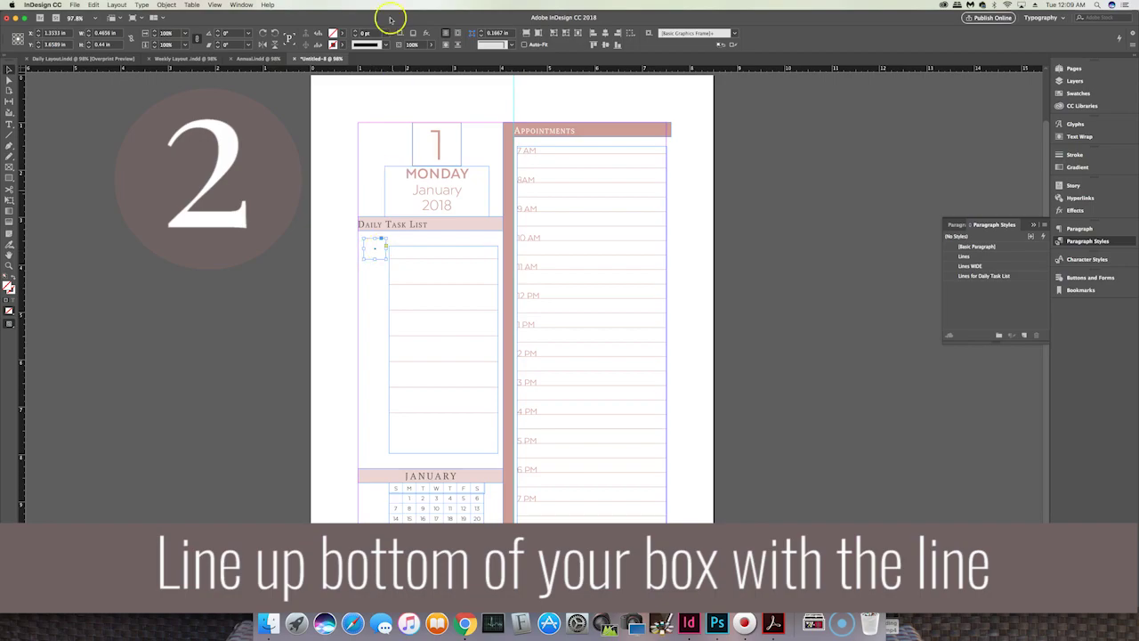
Give the checkbox outline the stroke color R=208 G=157 B=151
click(338, 45)
scroll(293, 105, down, 2)
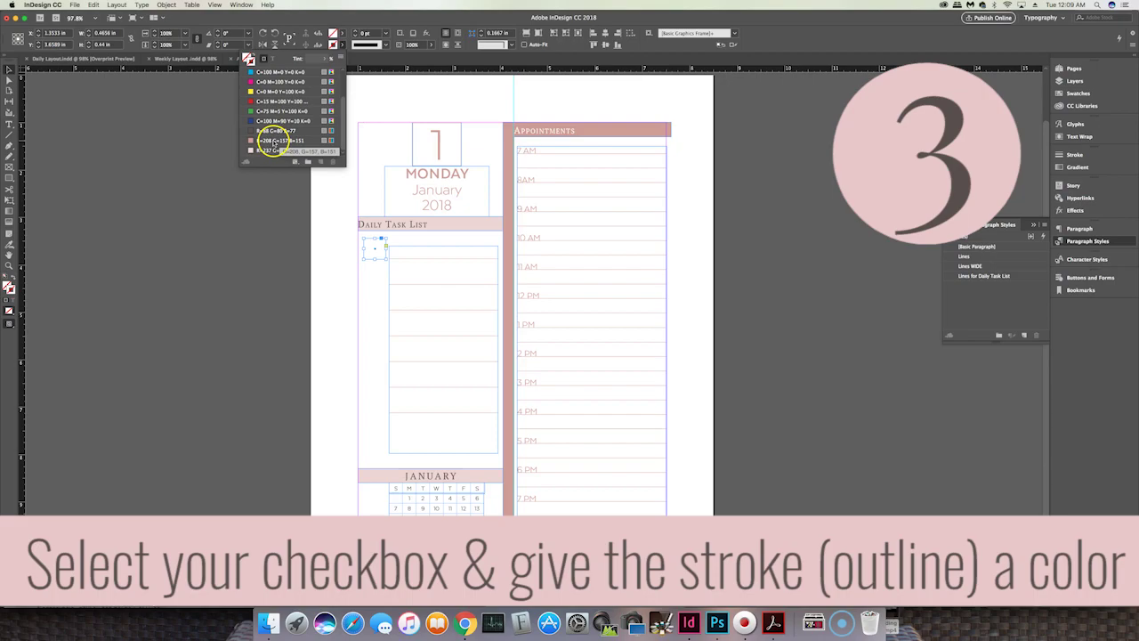
click(275, 141)
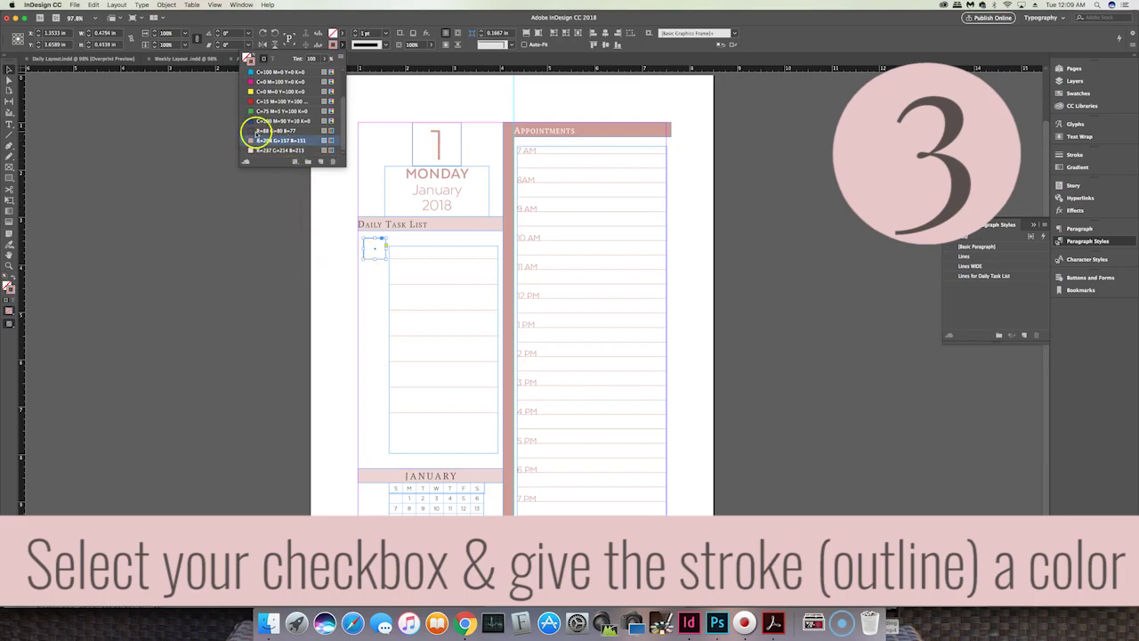
click(374, 273)
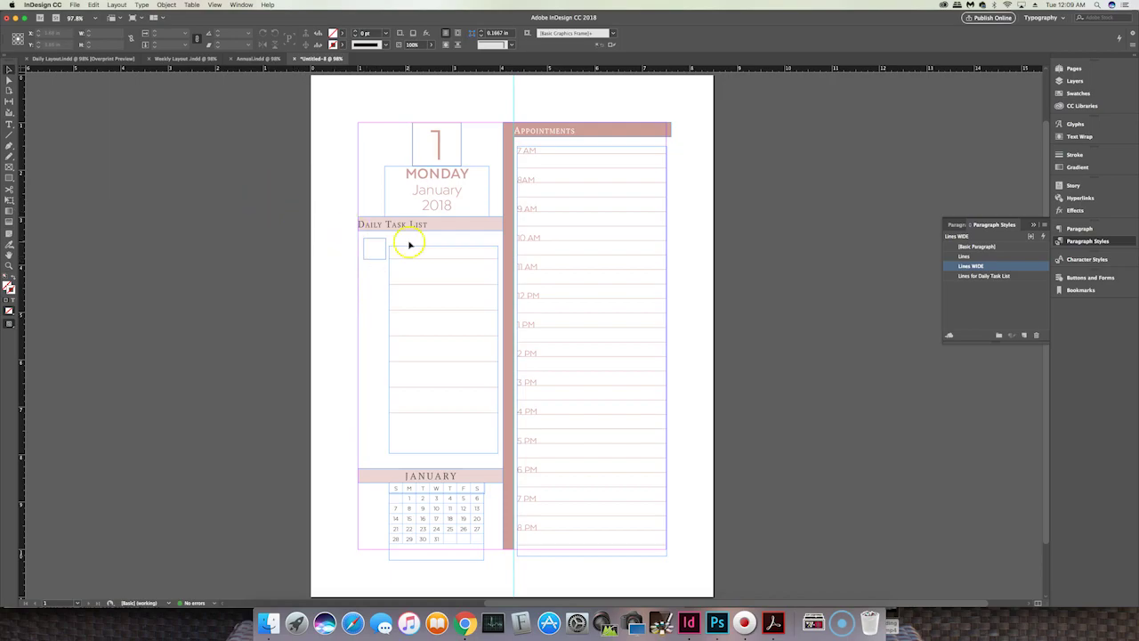
Duplicate the checkbox and position the copy directly below the original, beside the second task line
click(373, 249)
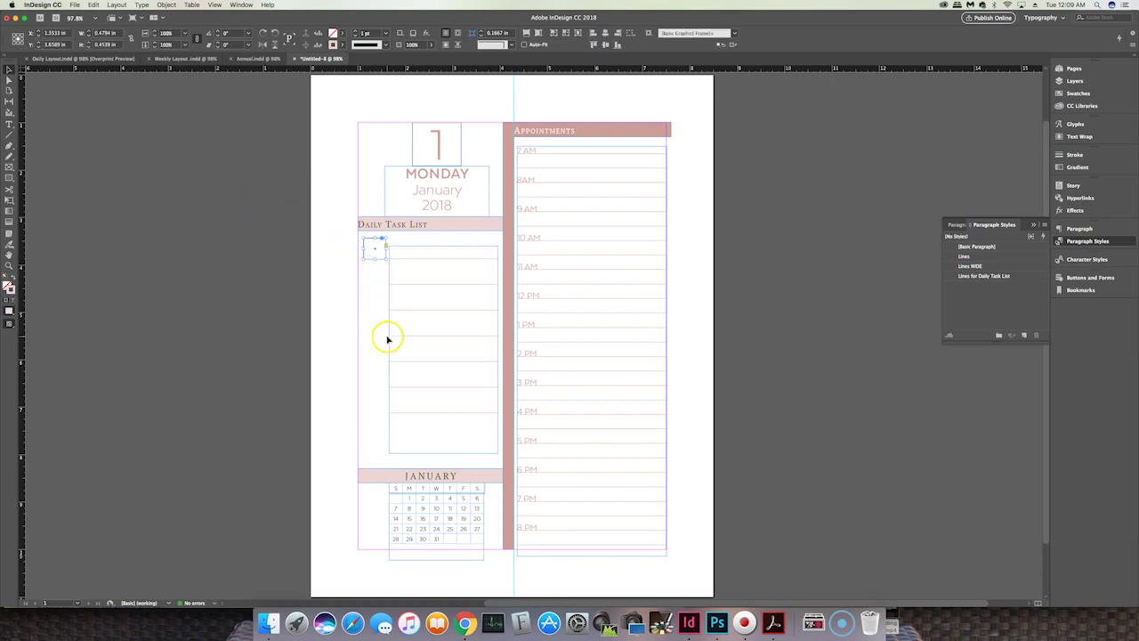
key(super+c)
key(super+v)
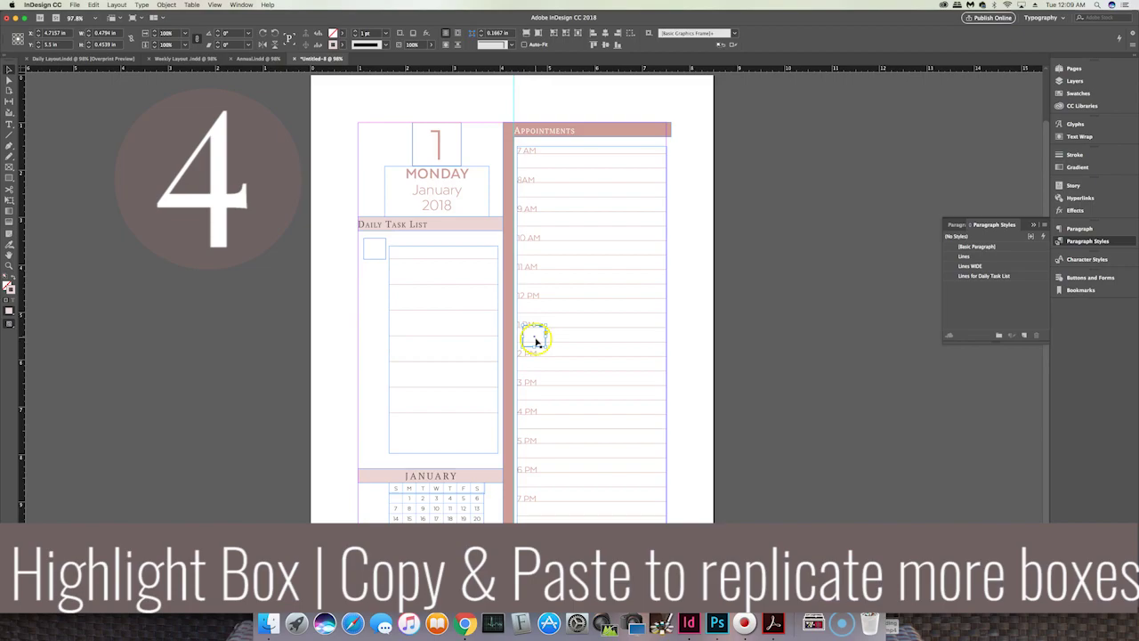
drag(529, 341, 381, 298)
key(super+z)
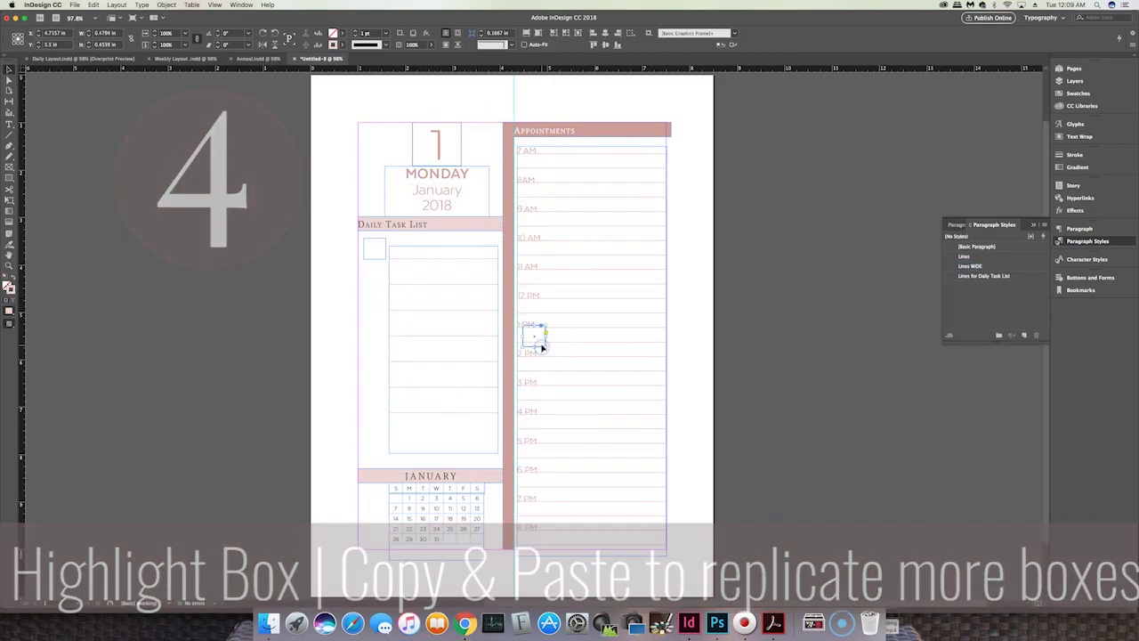
drag(538, 341, 383, 285)
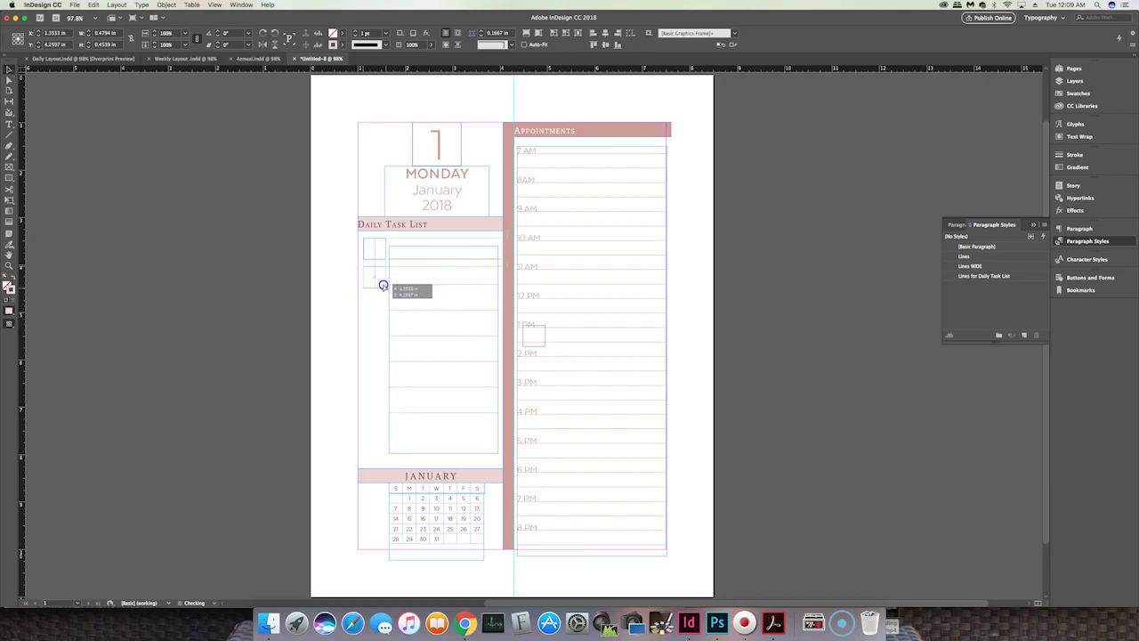
Duplicate the two checkboxes and position the copies beside the third and fourth task lines
drag(382, 284, 540, 337)
click(376, 297)
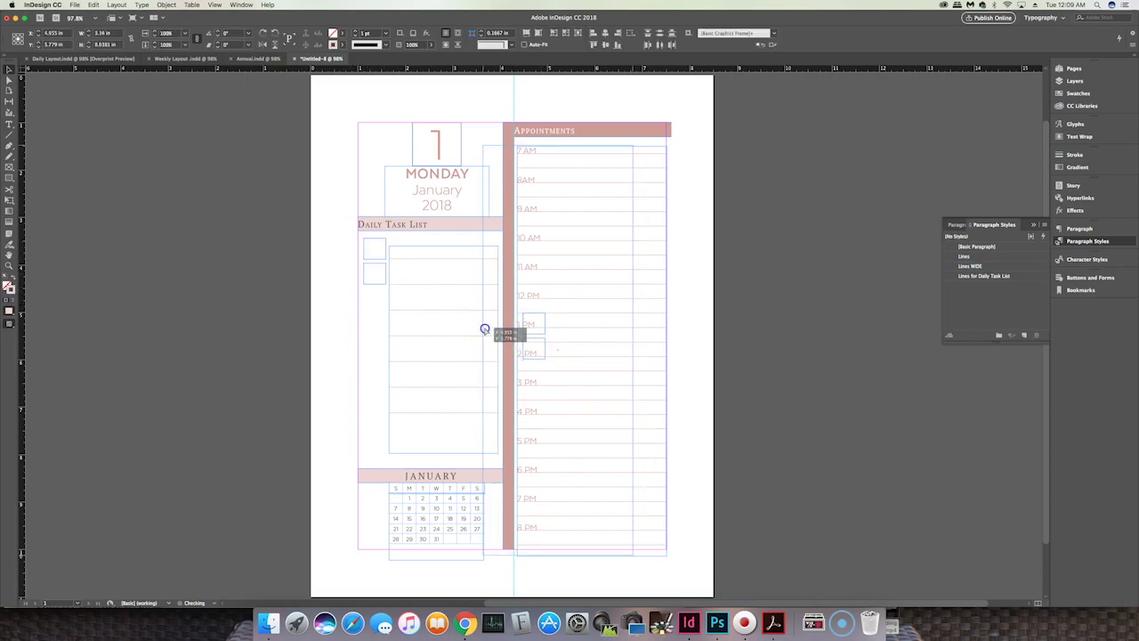
click(540, 350)
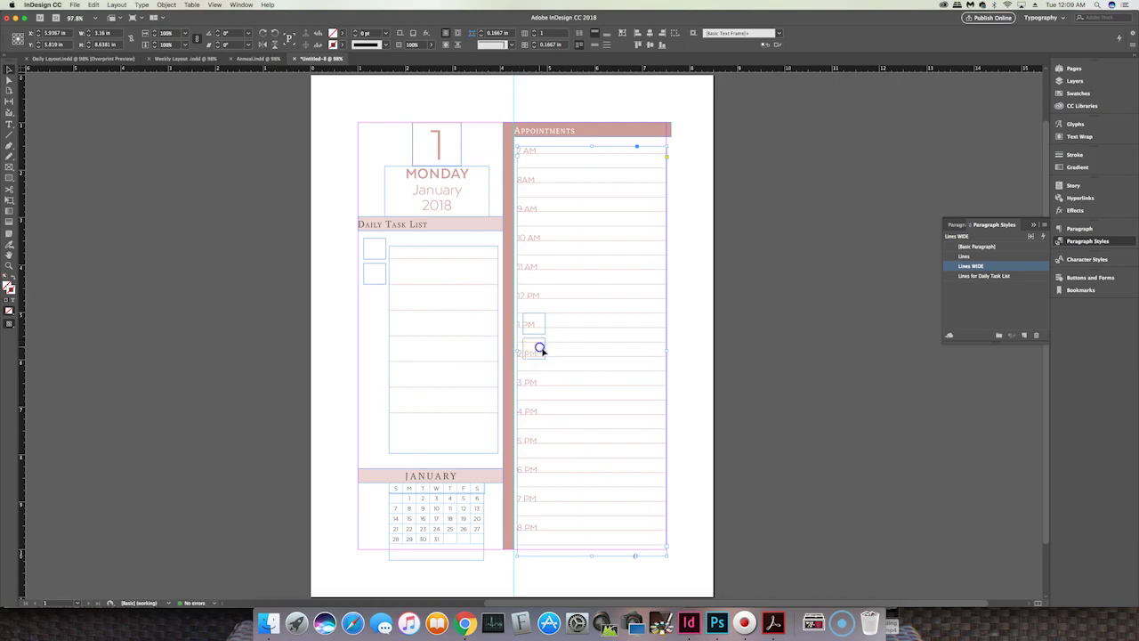
click(546, 328)
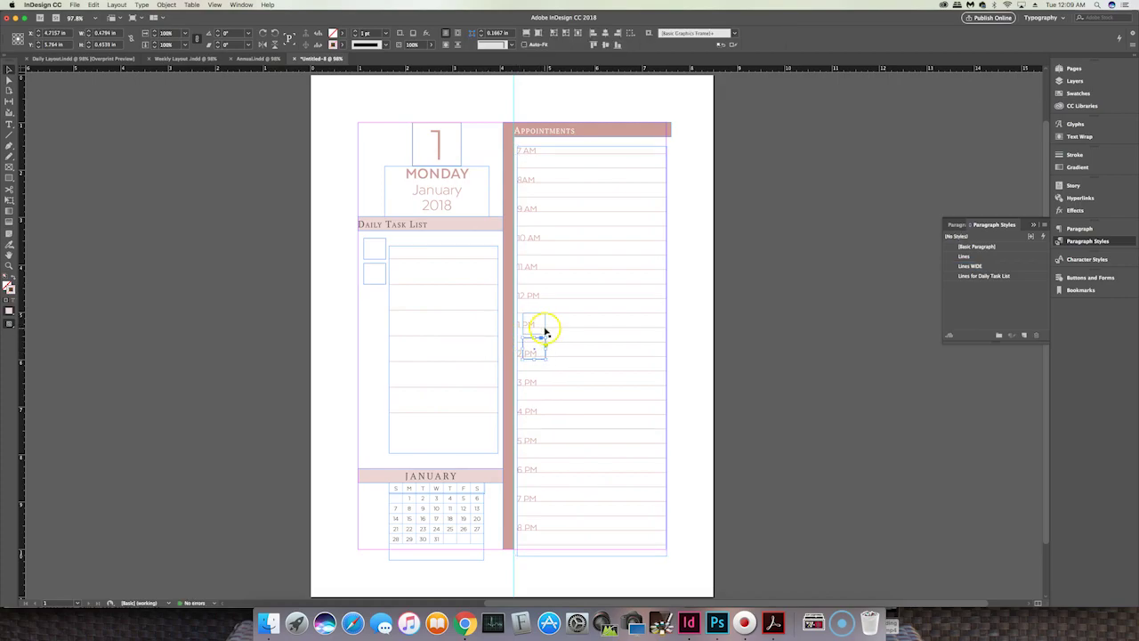
shift+click(547, 336)
drag(542, 335, 383, 312)
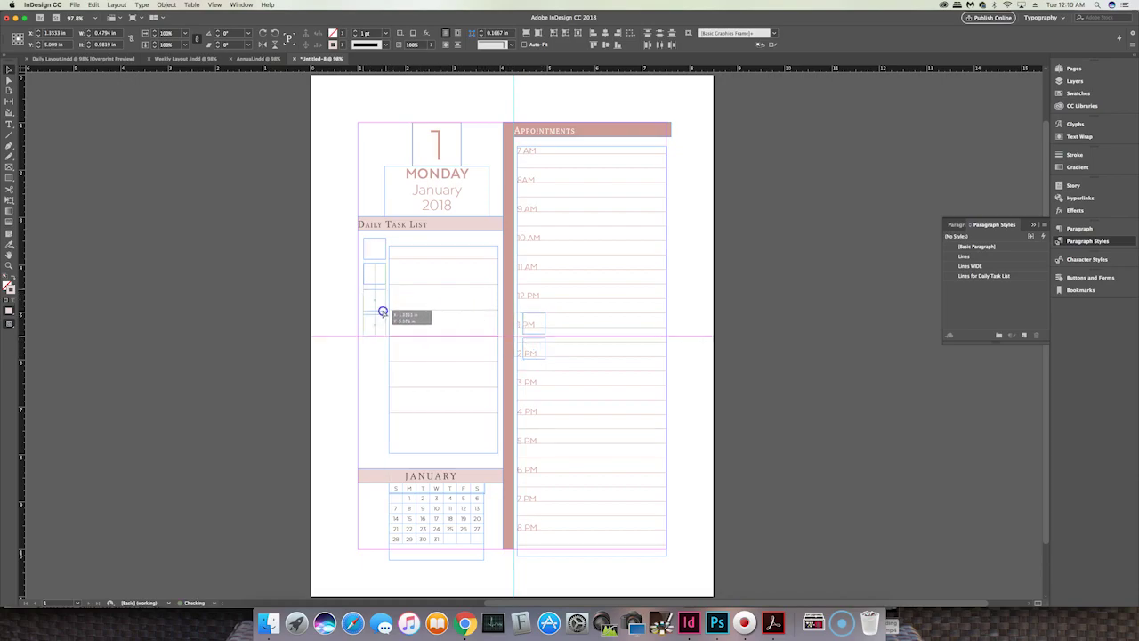
drag(382, 312, 383, 312)
click(371, 359)
Duplicate the four checkboxes, place the copies below them, and delete the surplus checkbox at the end of the column
drag(346, 246, 375, 326)
key(ctrl+c)
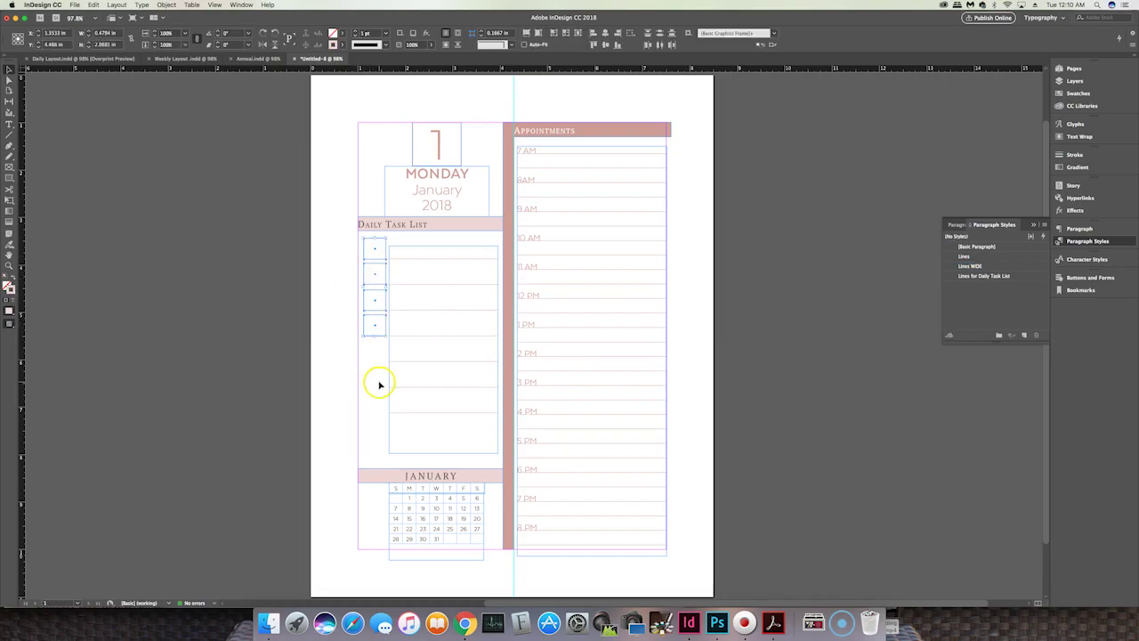
key(ctrl+v)
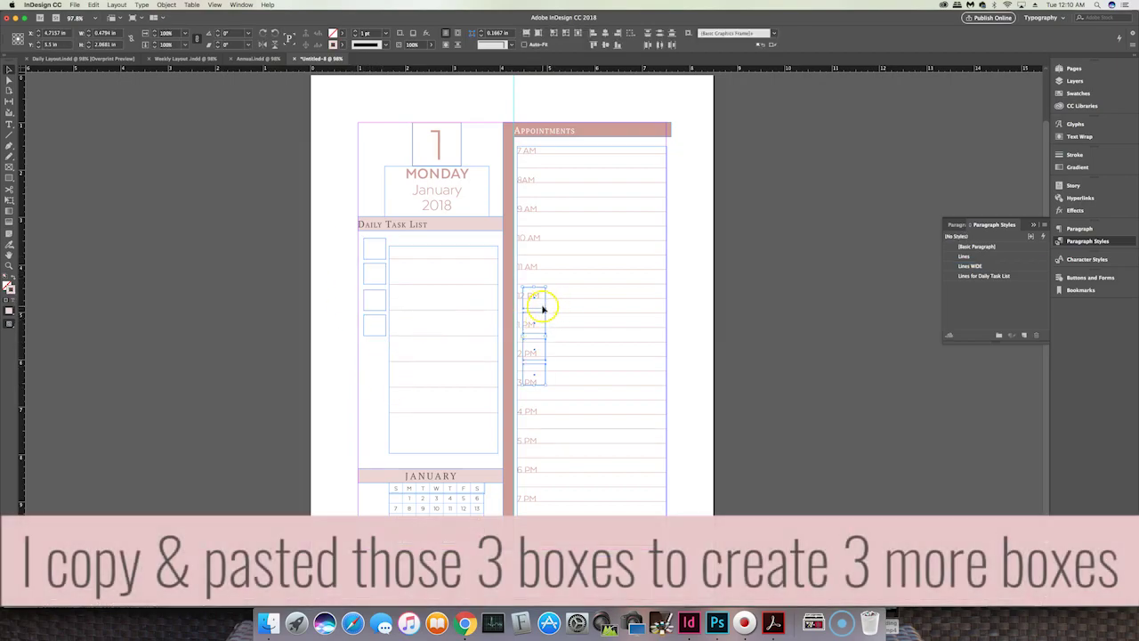
drag(542, 307, 383, 361)
click(338, 396)
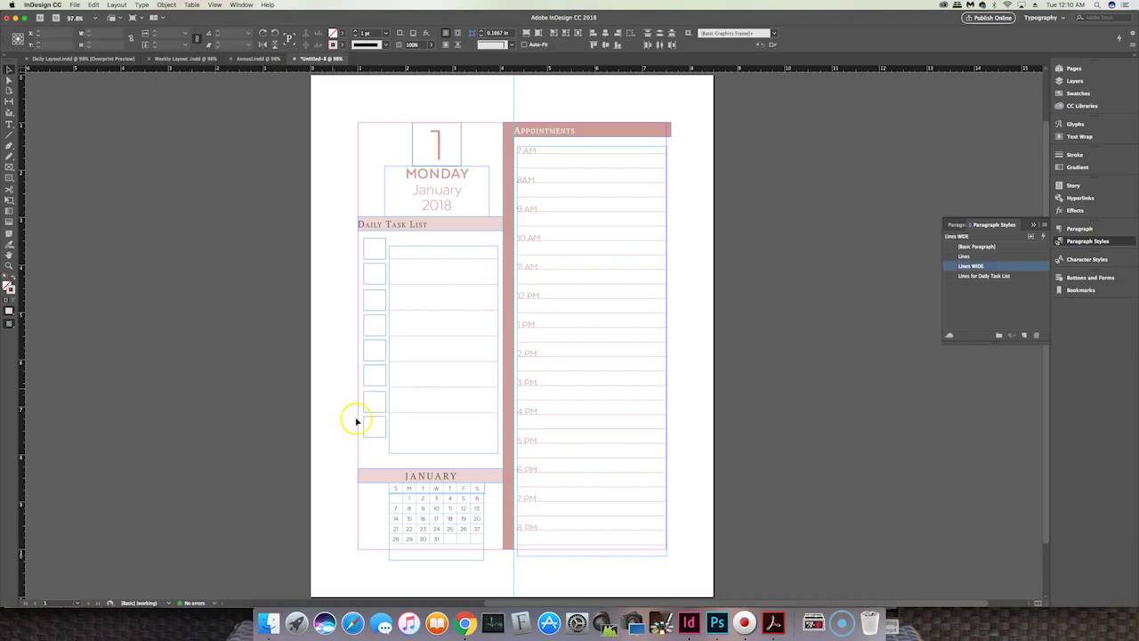
click(378, 436)
key(BackSpace)
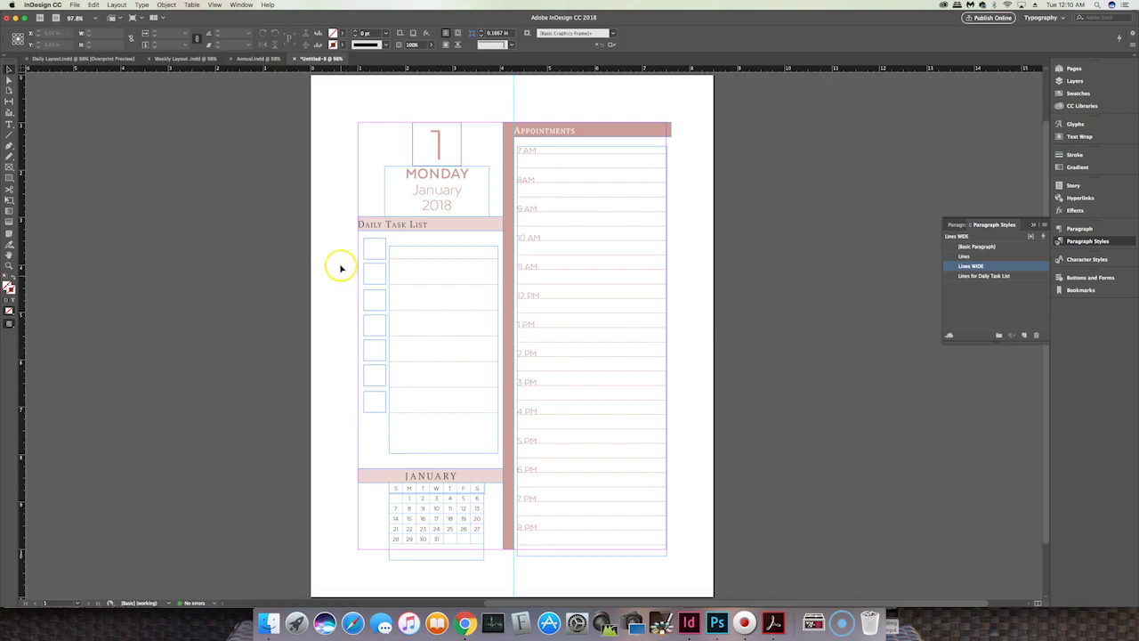
Copy all seven checkboxes and paste a second set of them onto the page
drag(345, 239, 375, 408)
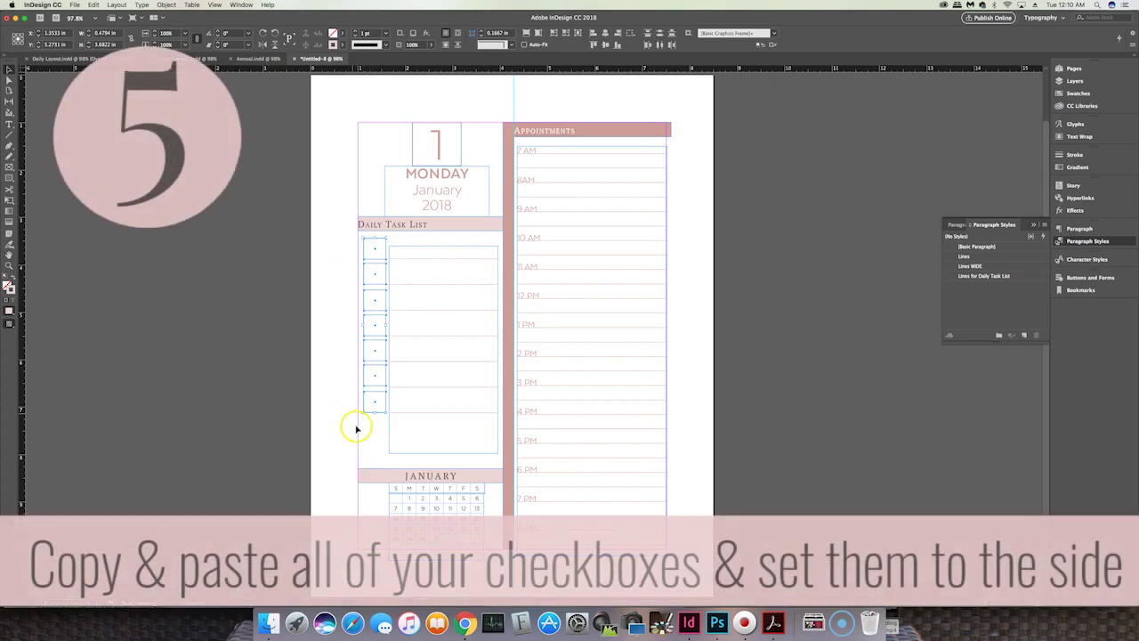
key(super+c)
key(super+v)
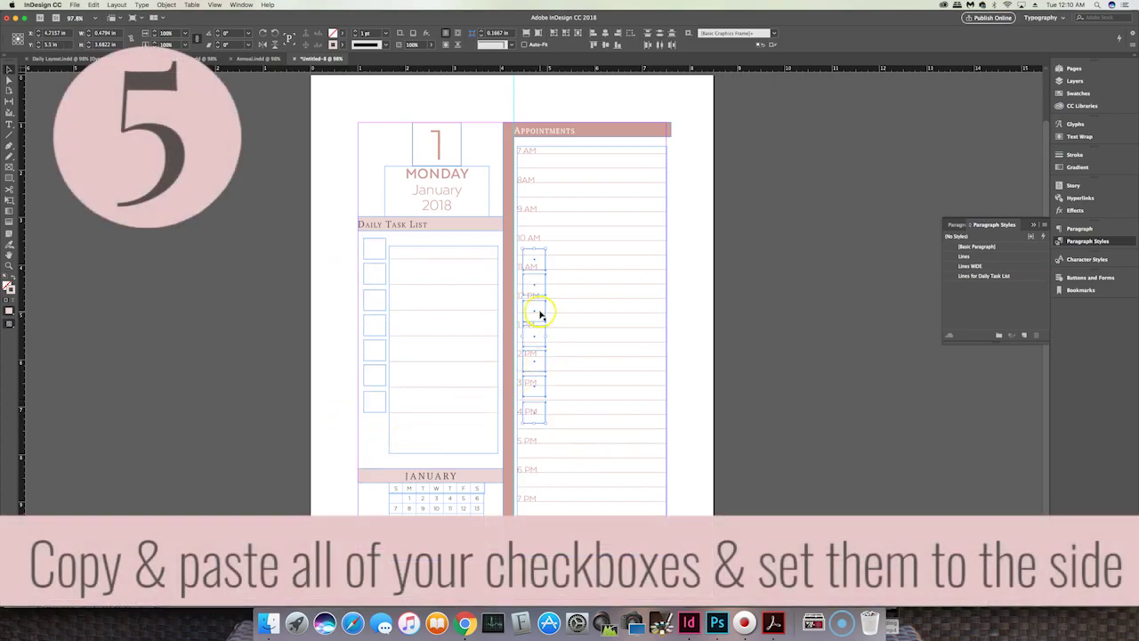
drag(534, 312, 418, 313)
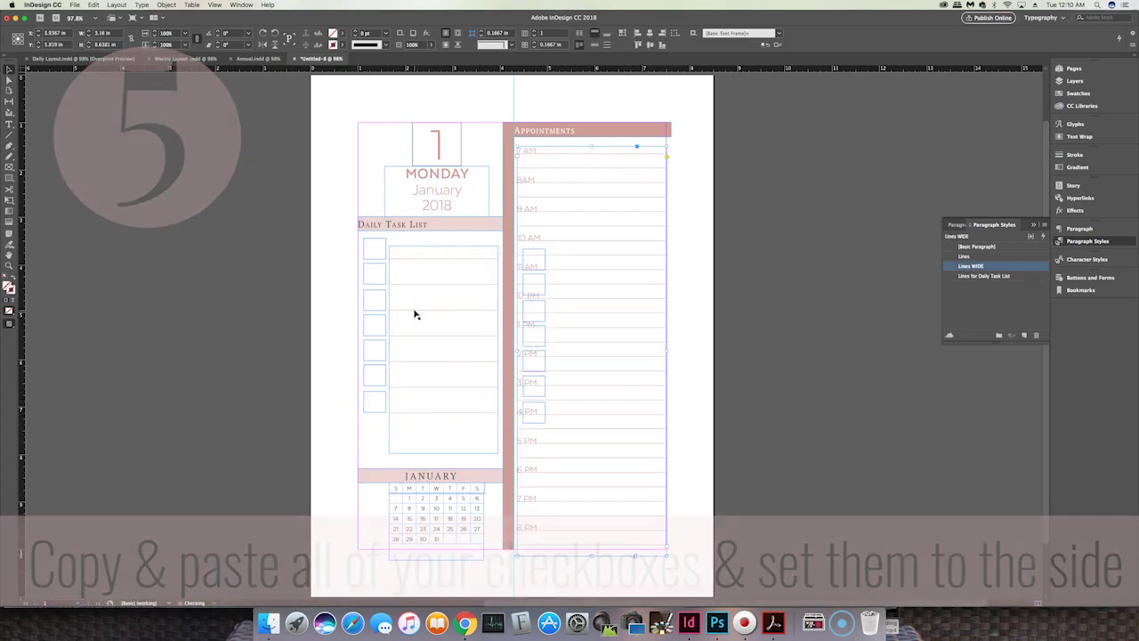
drag(537, 318, 367, 324)
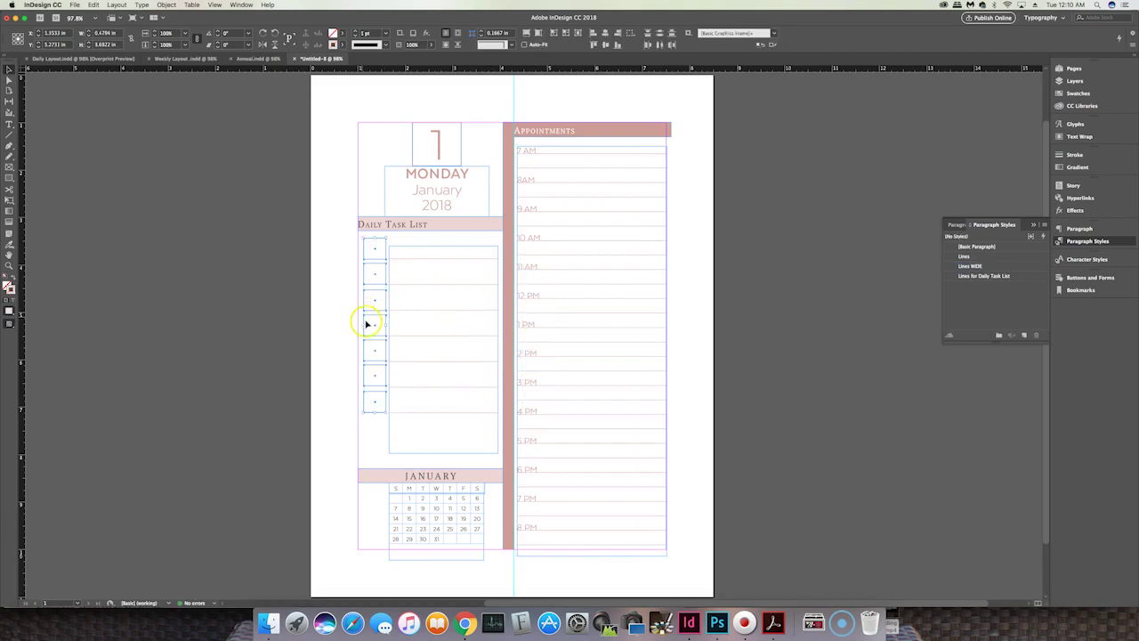
key(super+z)
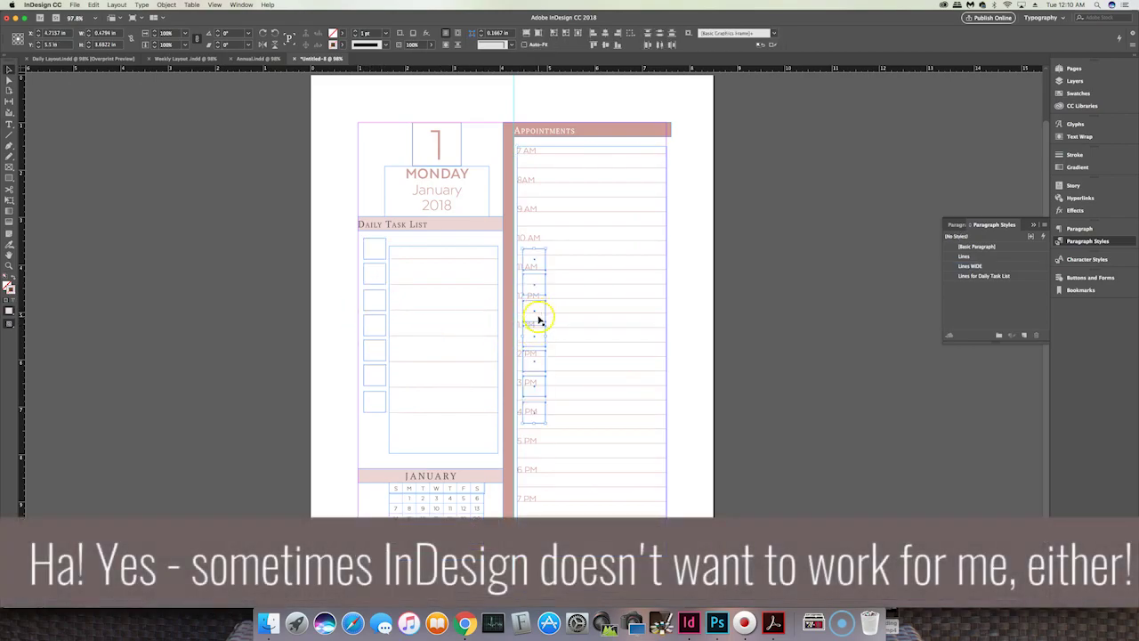
Move the pasted checkbox column into the page's left margin and realign the appointment hours frame under the Appointments header
drag(537, 318, 569, 317)
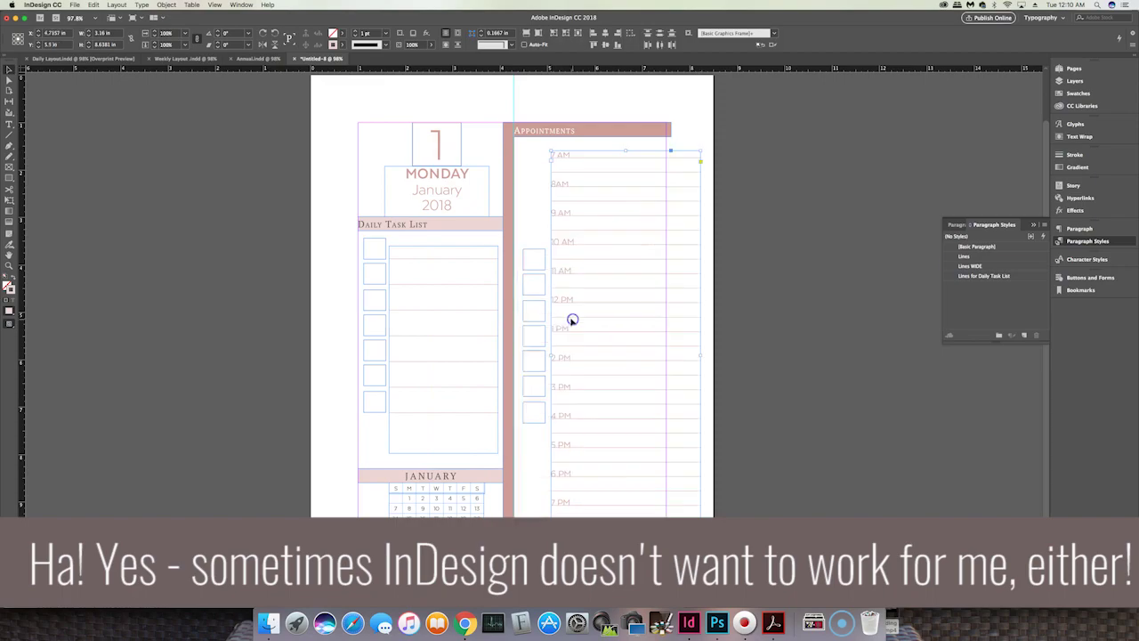
drag(529, 436, 531, 255)
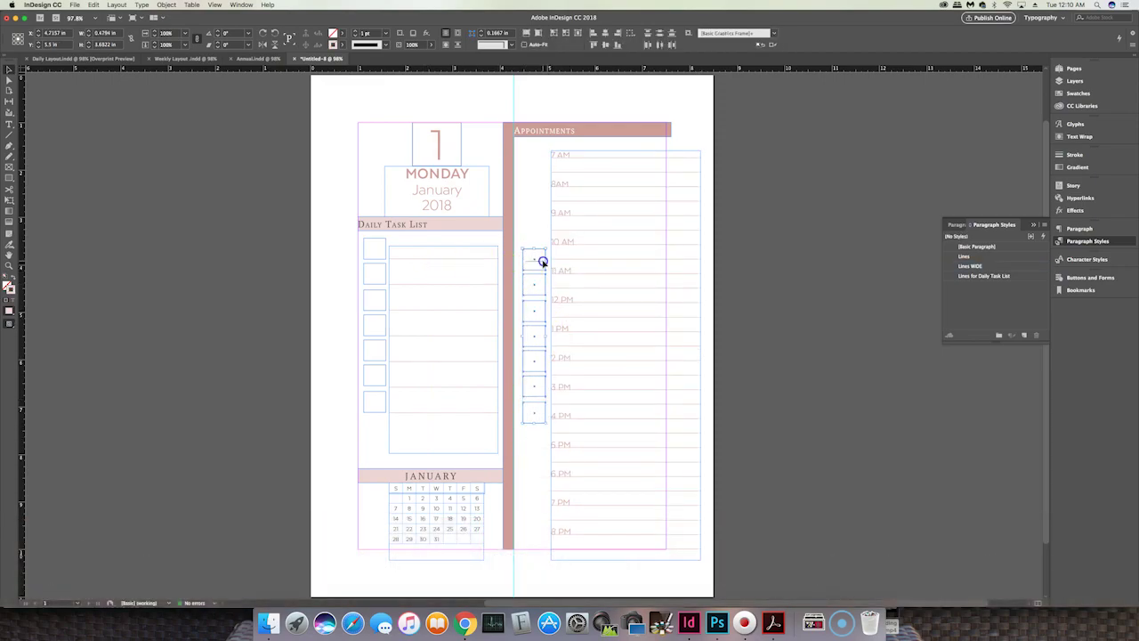
click(537, 257)
click(536, 423)
drag(534, 386, 337, 359)
click(722, 429)
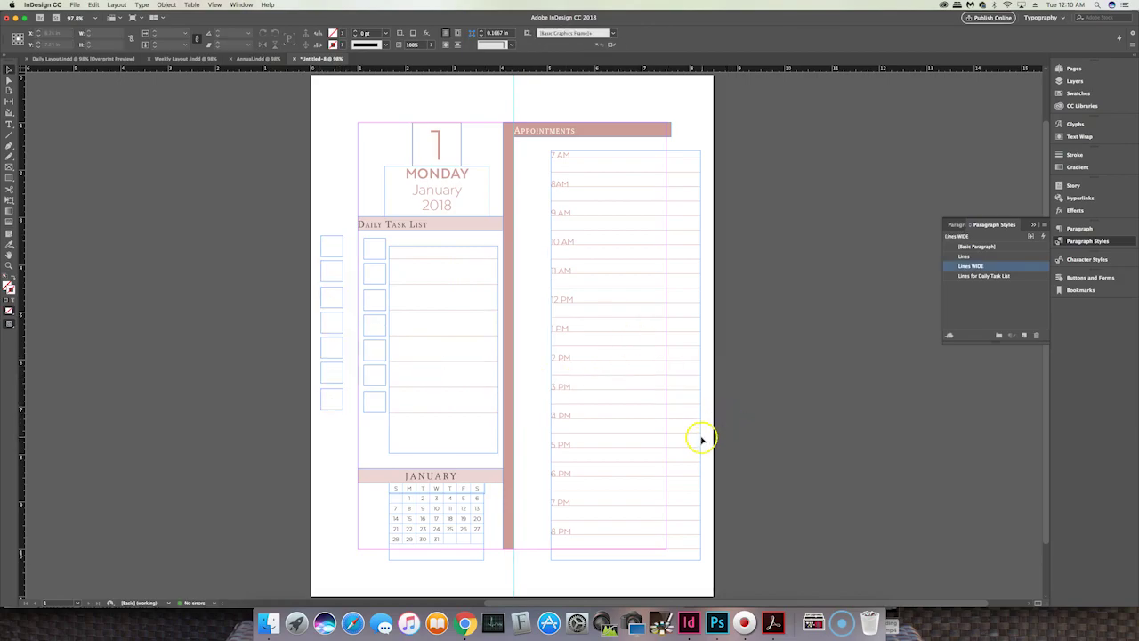
drag(695, 431, 661, 428)
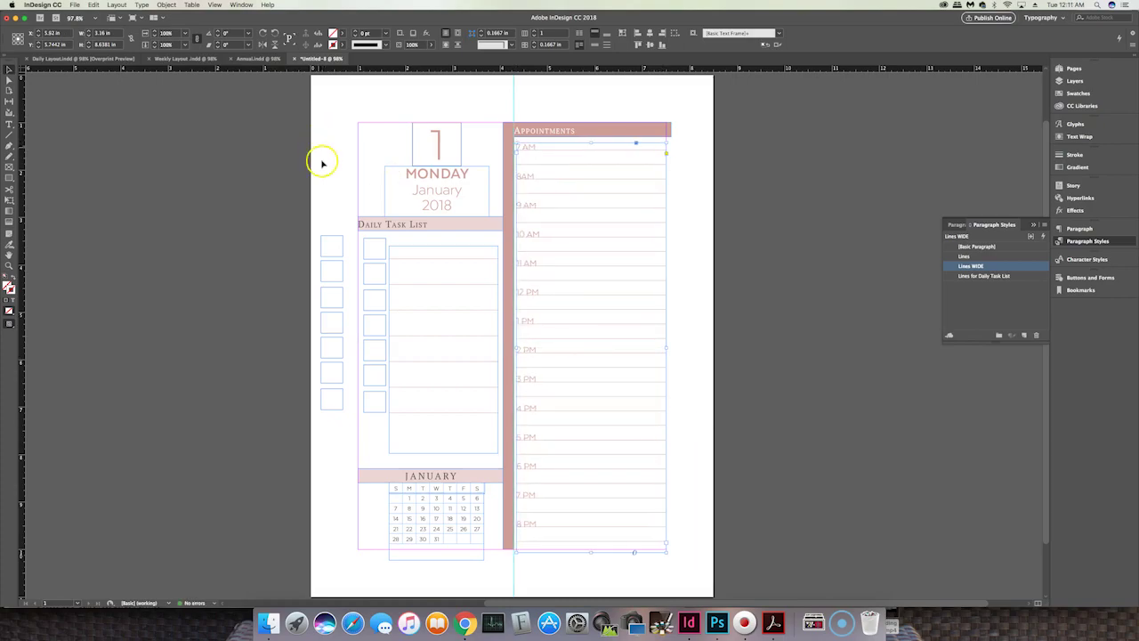
click(378, 206)
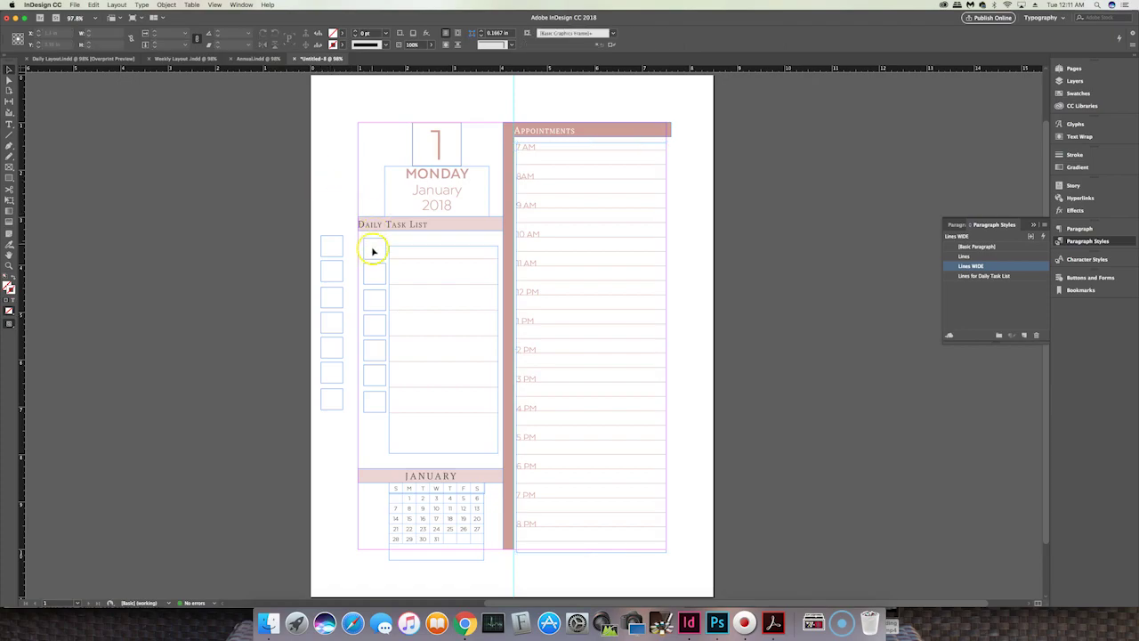
Bring up the Buttons and Forms controls and place them after Bookmarks
click(242, 4)
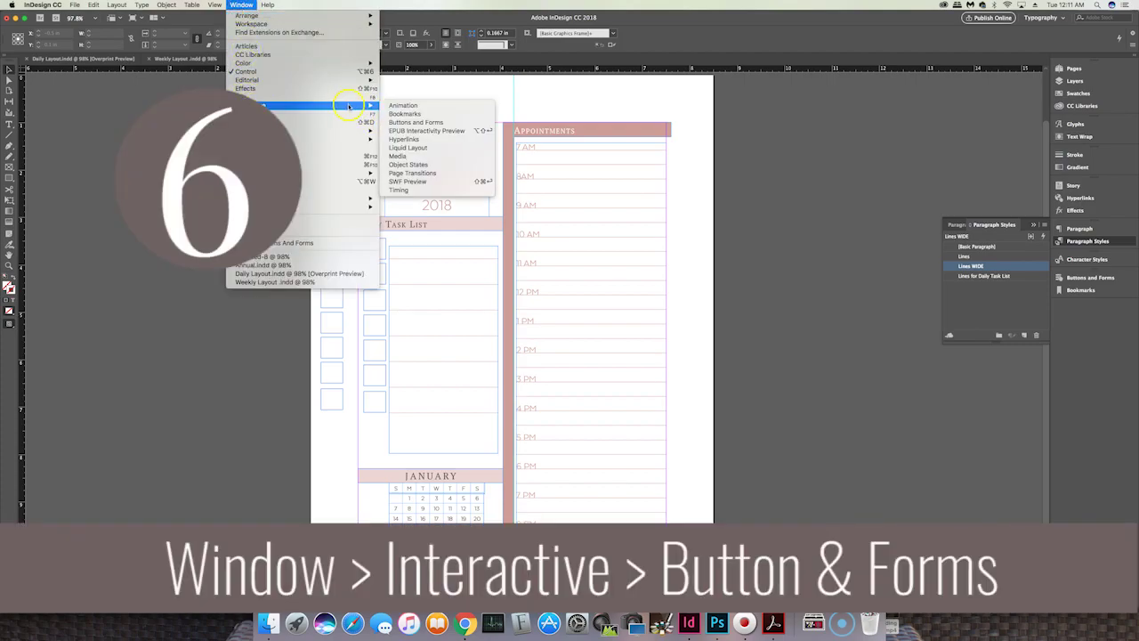
click(407, 119)
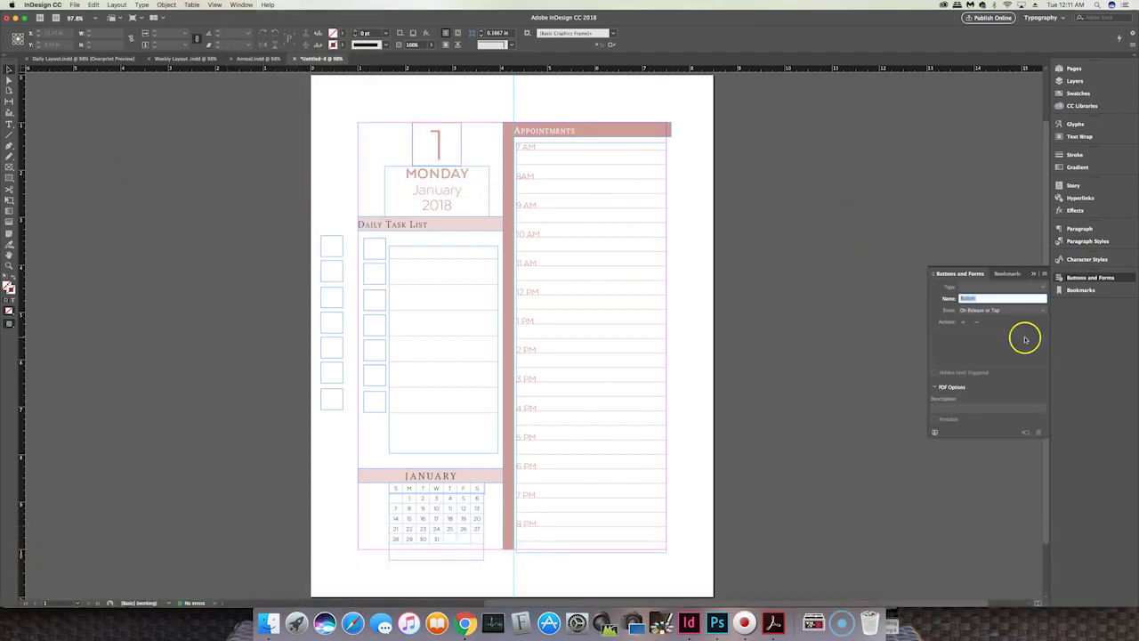
drag(992, 271, 1092, 294)
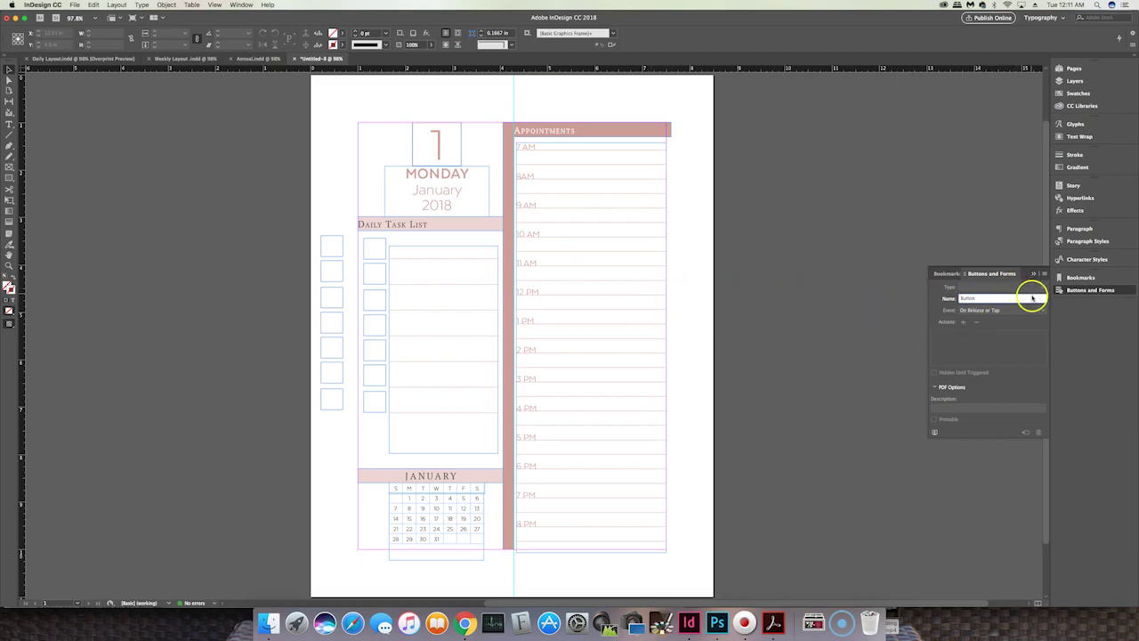
click(942, 209)
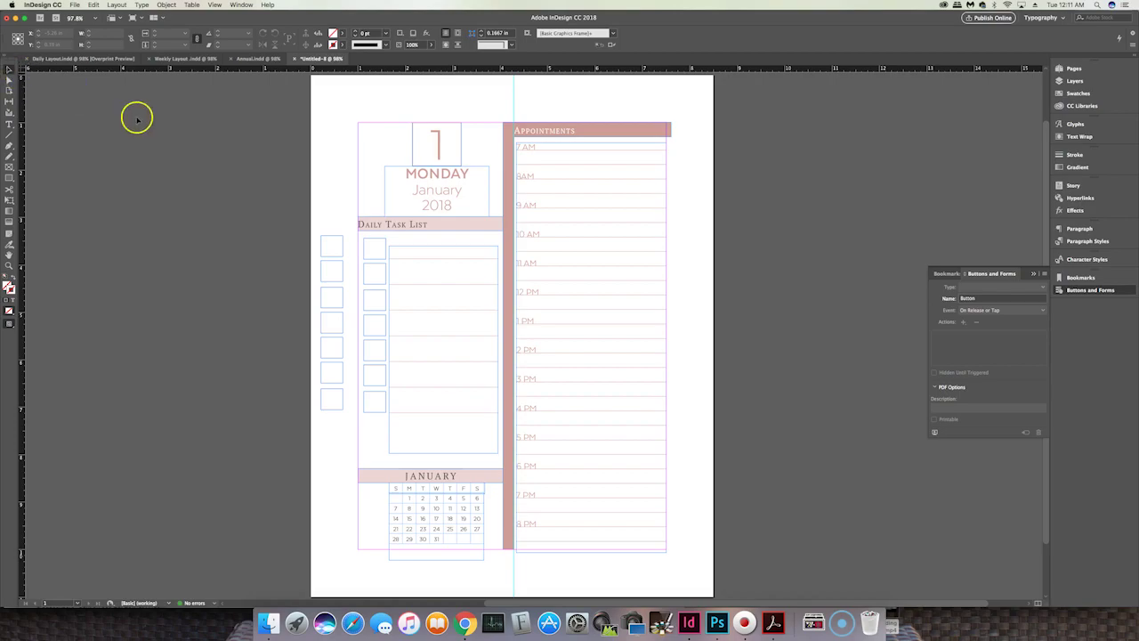
Convert the box beside the first task line into a Check Box form field with the On Click event
click(366, 256)
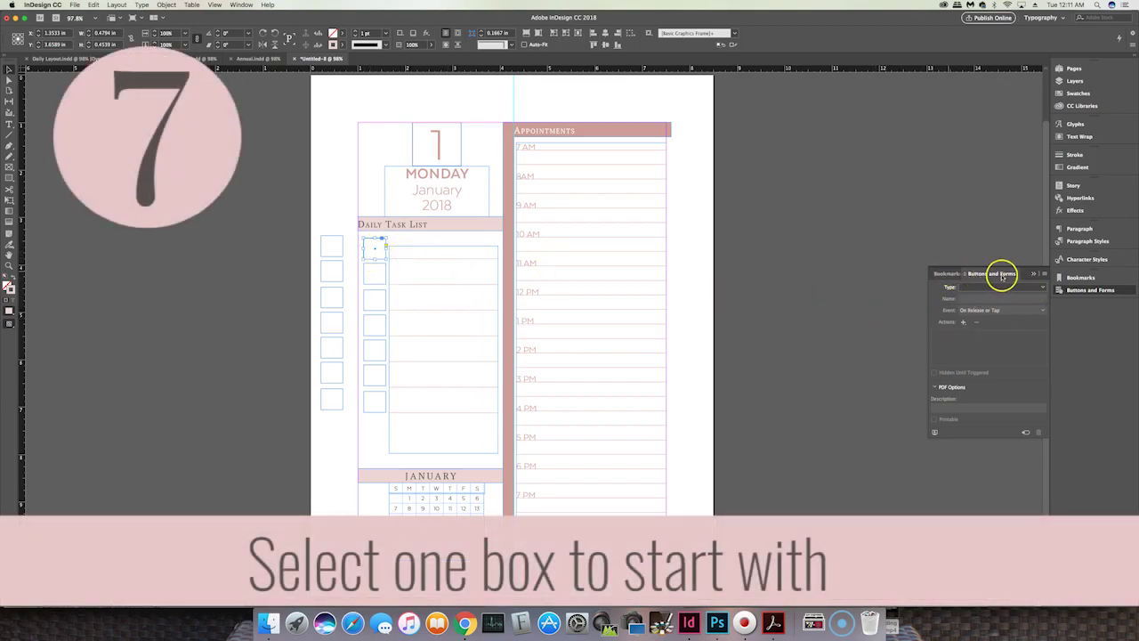
click(1041, 288)
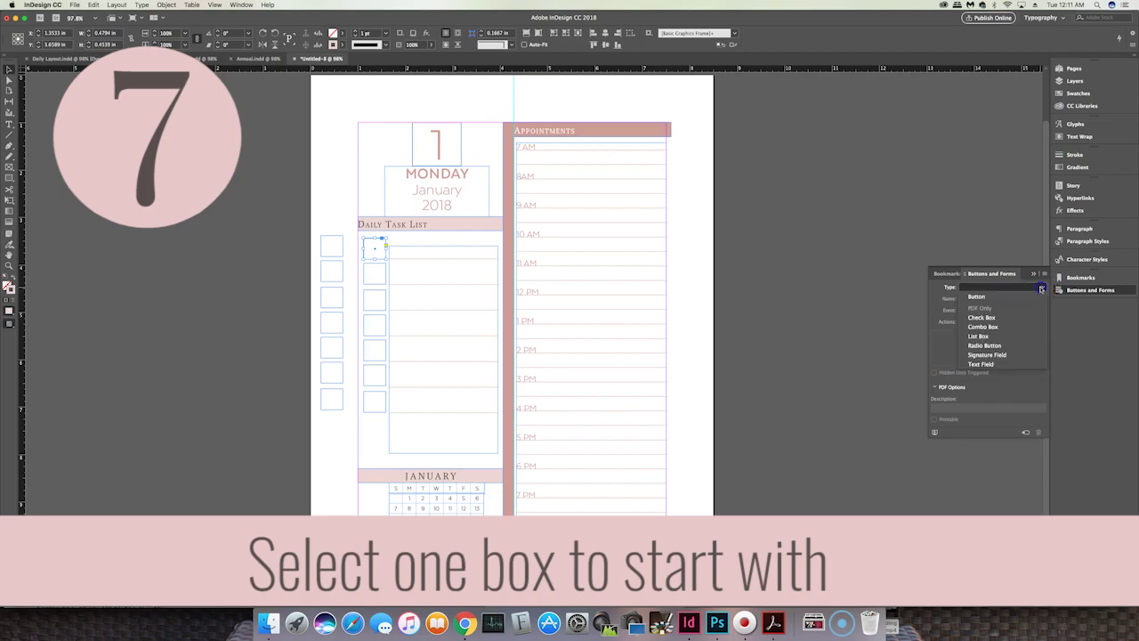
click(995, 316)
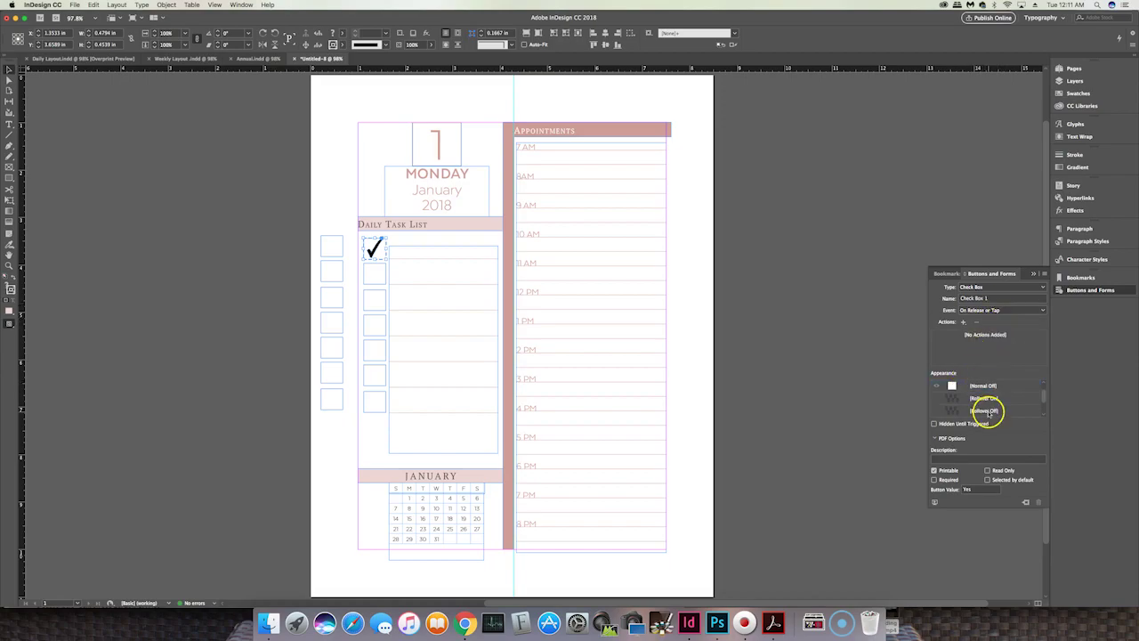
click(1030, 312)
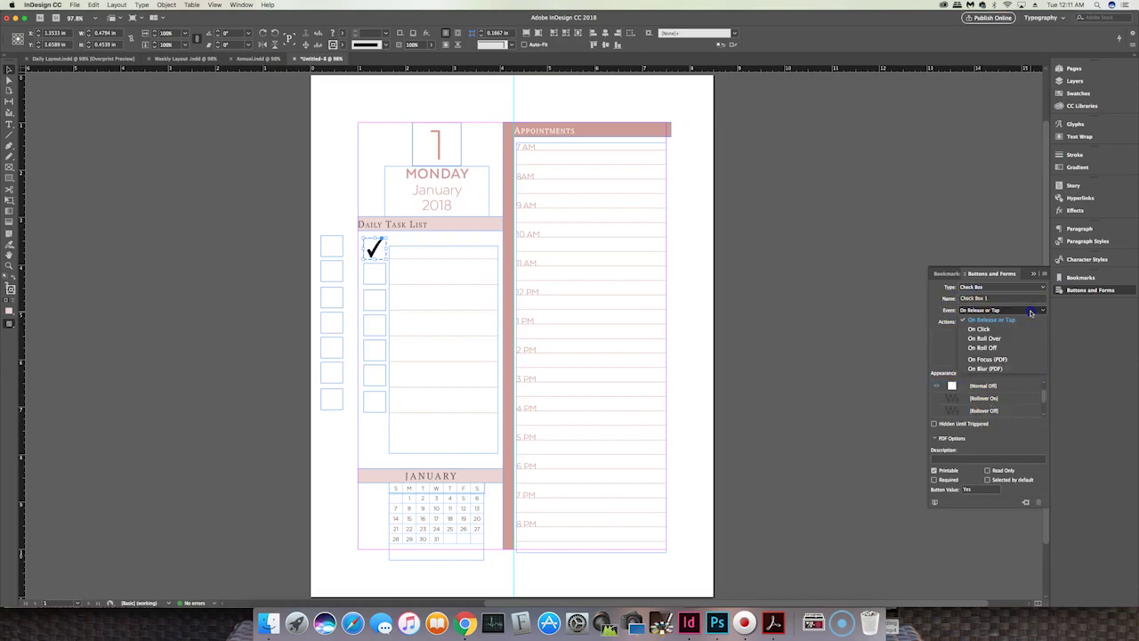
click(1010, 330)
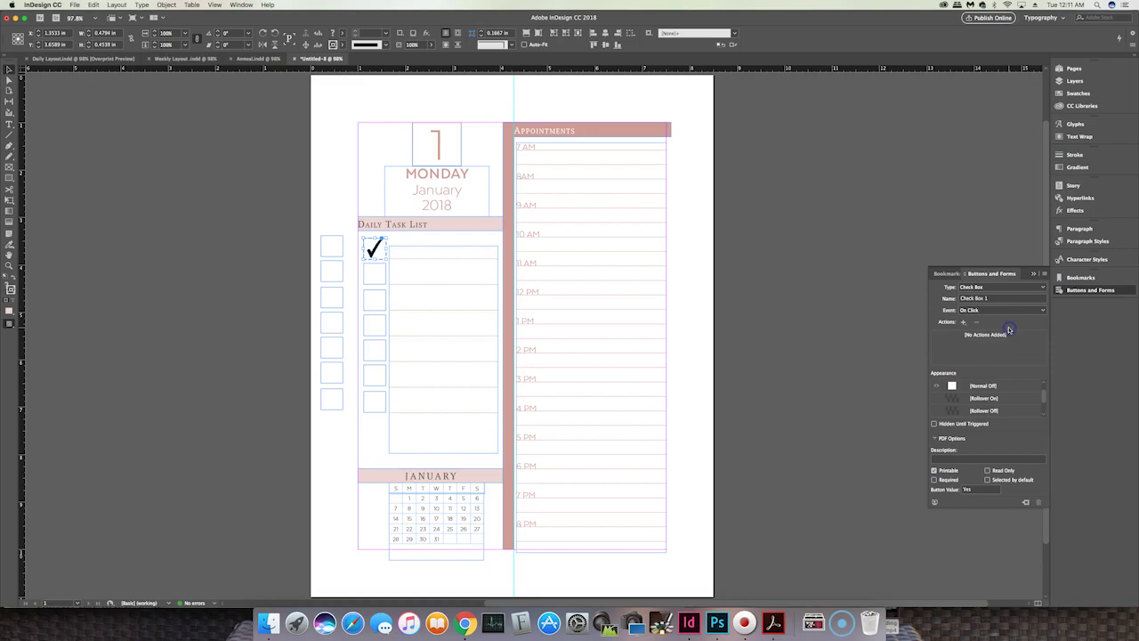
click(1033, 312)
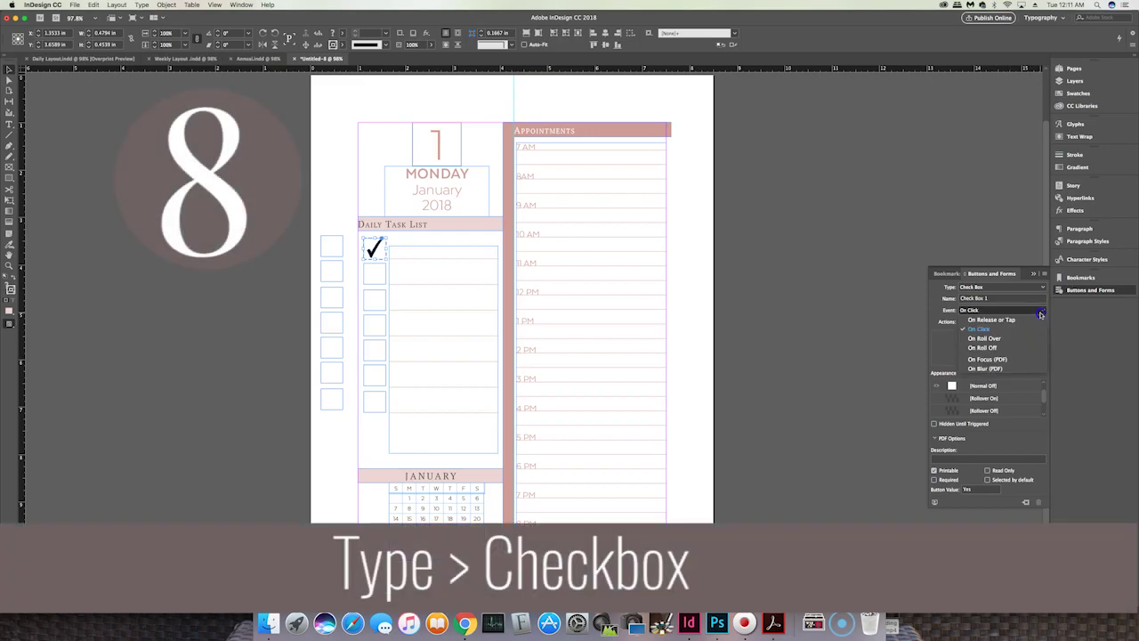
click(1070, 336)
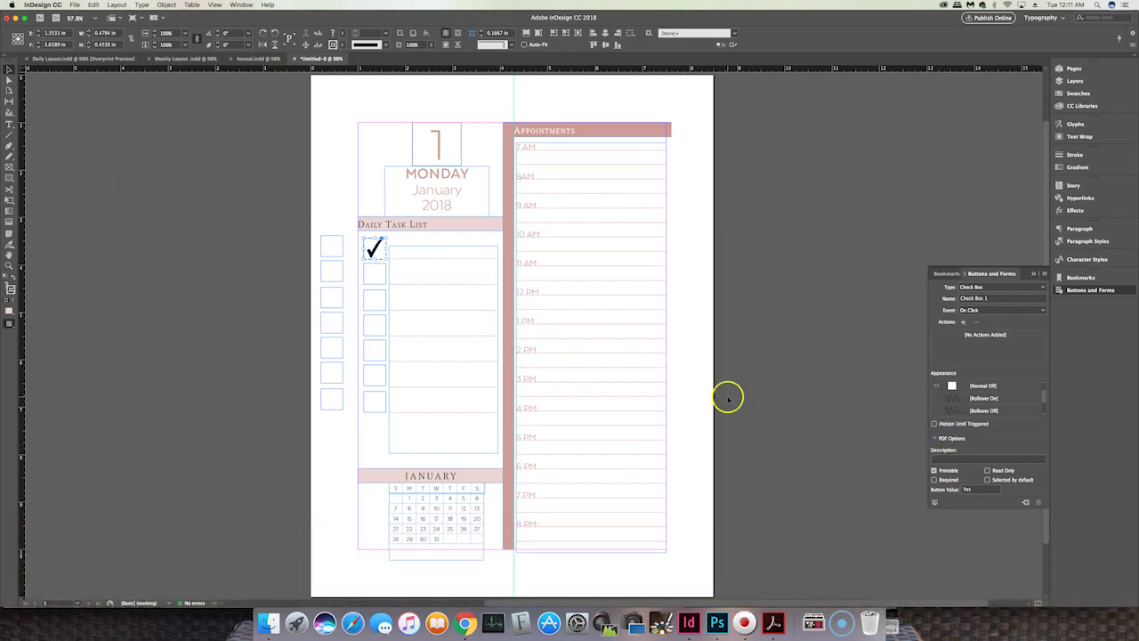
Convert the remaining six boxes beside the task lines into Check Box form fields
click(375, 283)
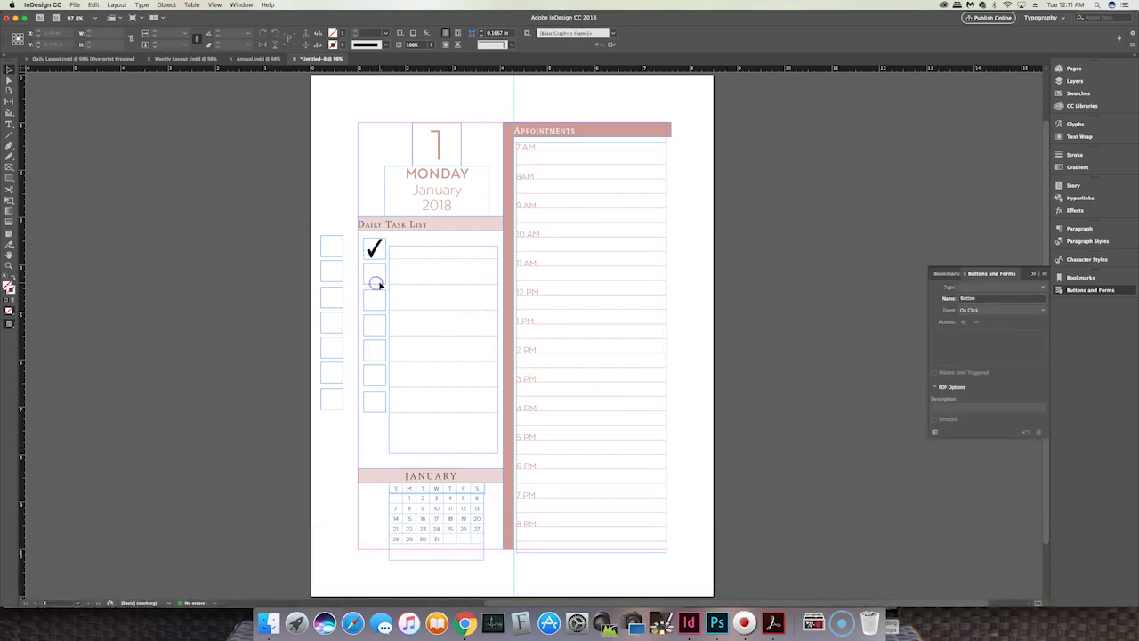
drag(377, 309, 379, 410)
click(1020, 288)
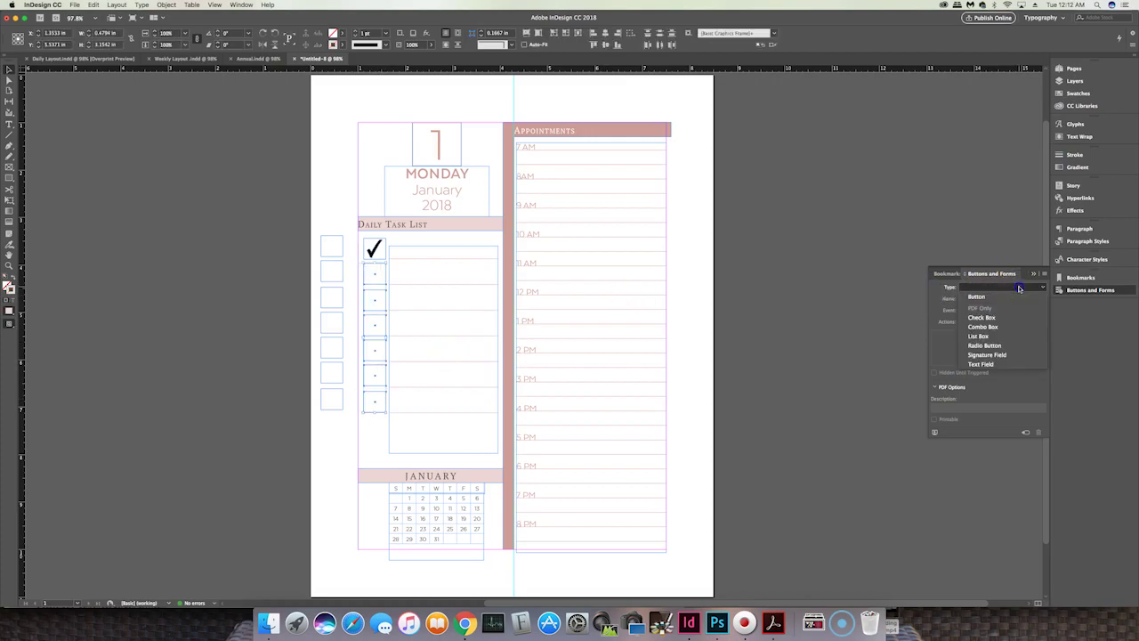
click(982, 317)
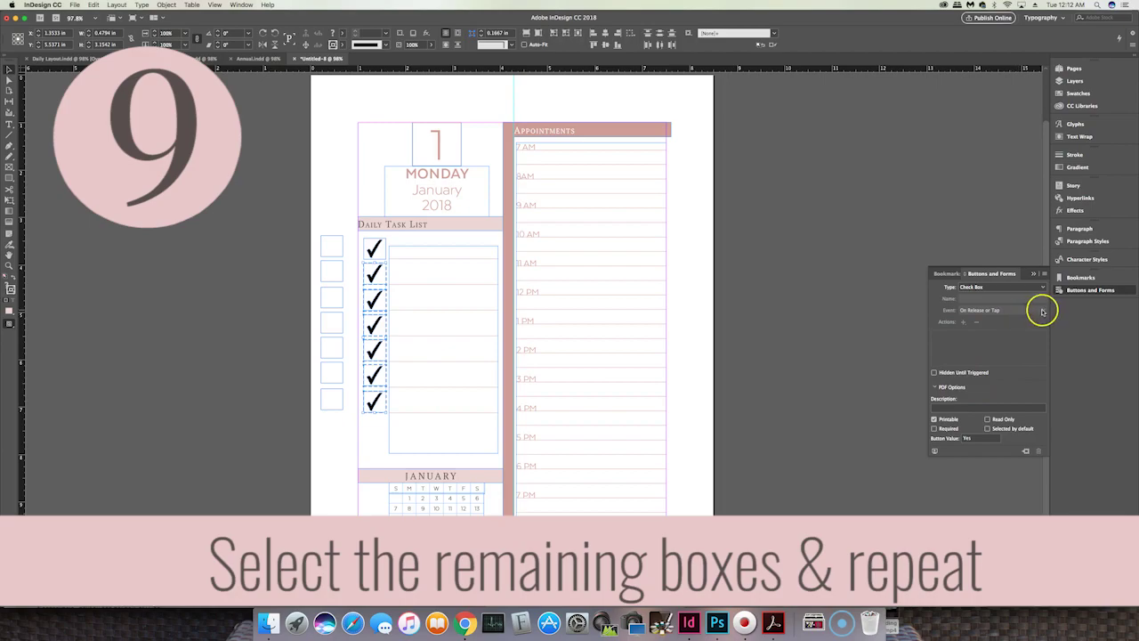
click(991, 289)
click(946, 351)
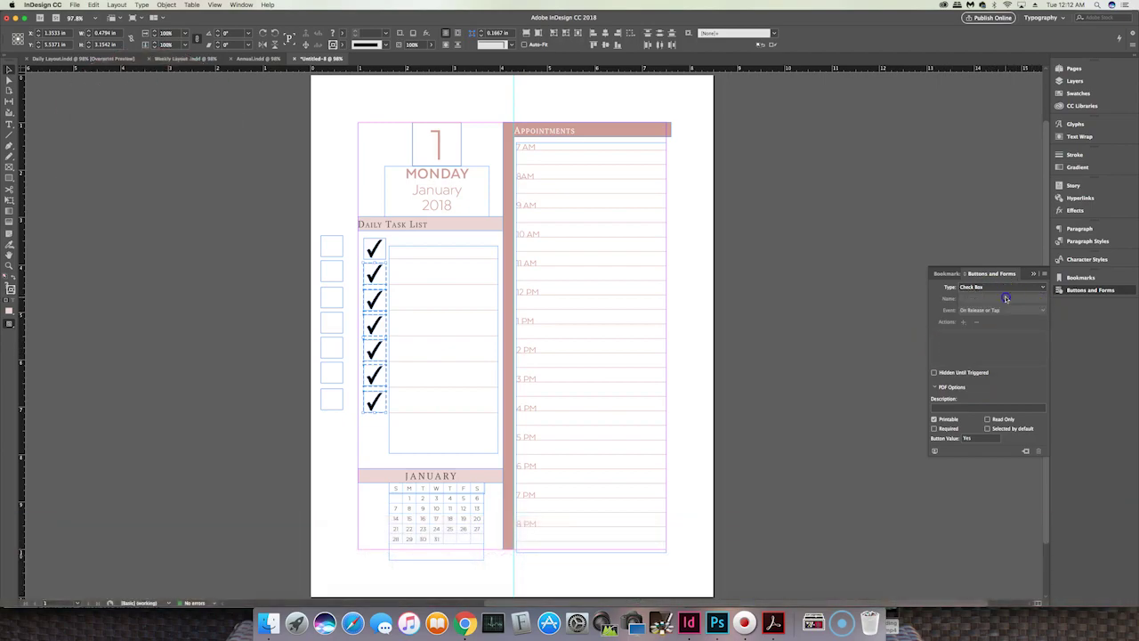
Set the event of the second and third check box fields to On Click
click(354, 279)
click(375, 274)
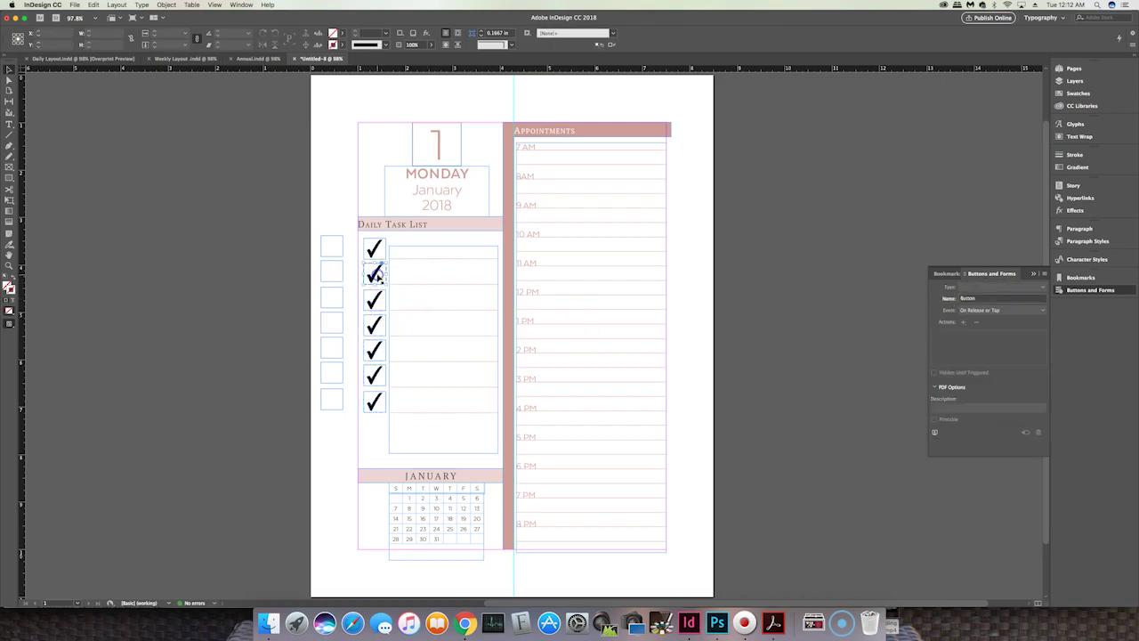
click(1017, 311)
click(994, 330)
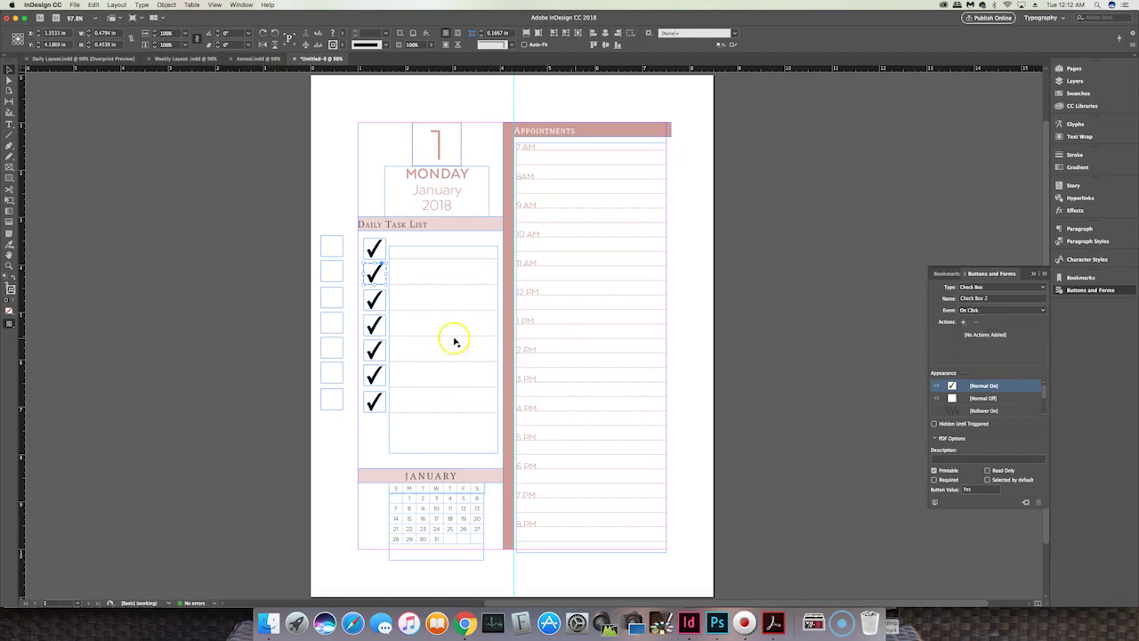
click(366, 303)
click(986, 310)
click(994, 328)
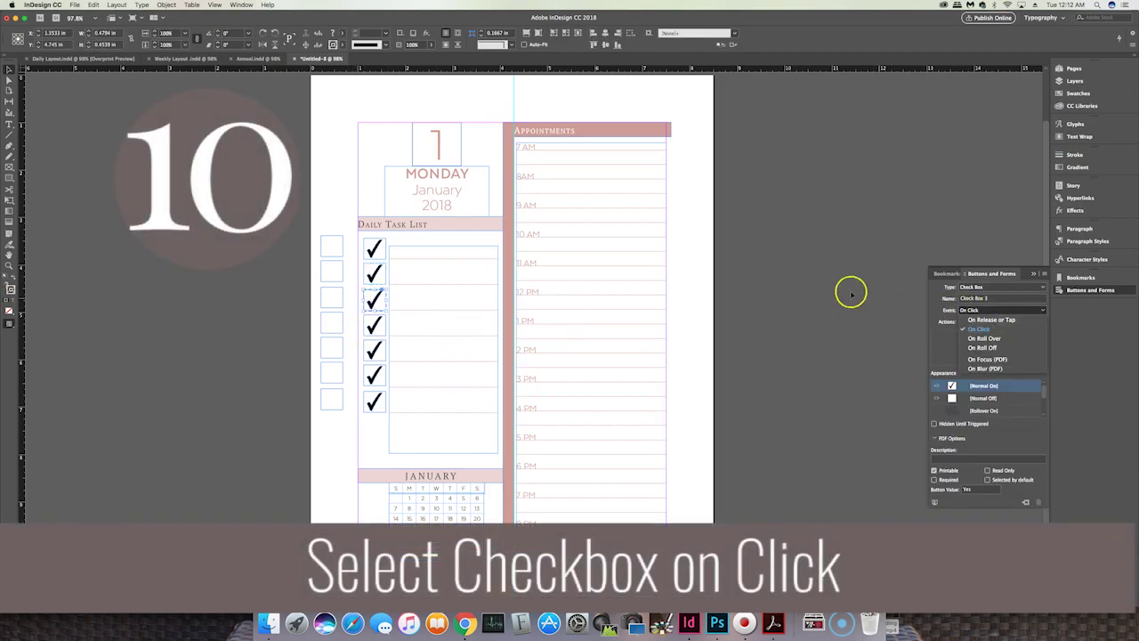
click(333, 297)
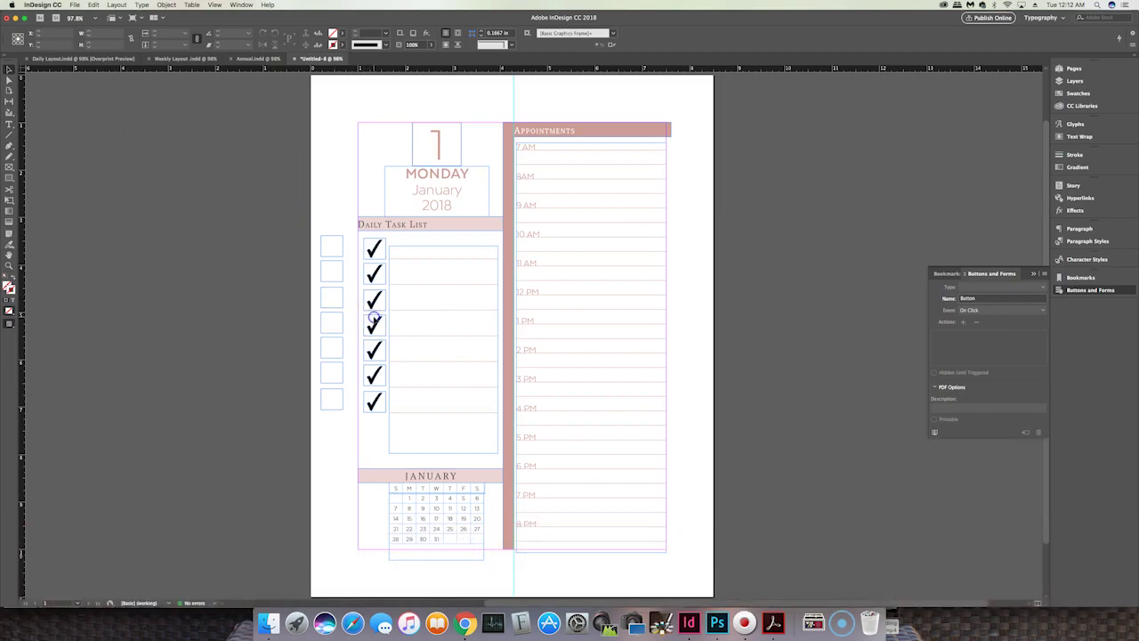
Check that the fourth through seventh check box fields have unique names and the On Click event
click(374, 324)
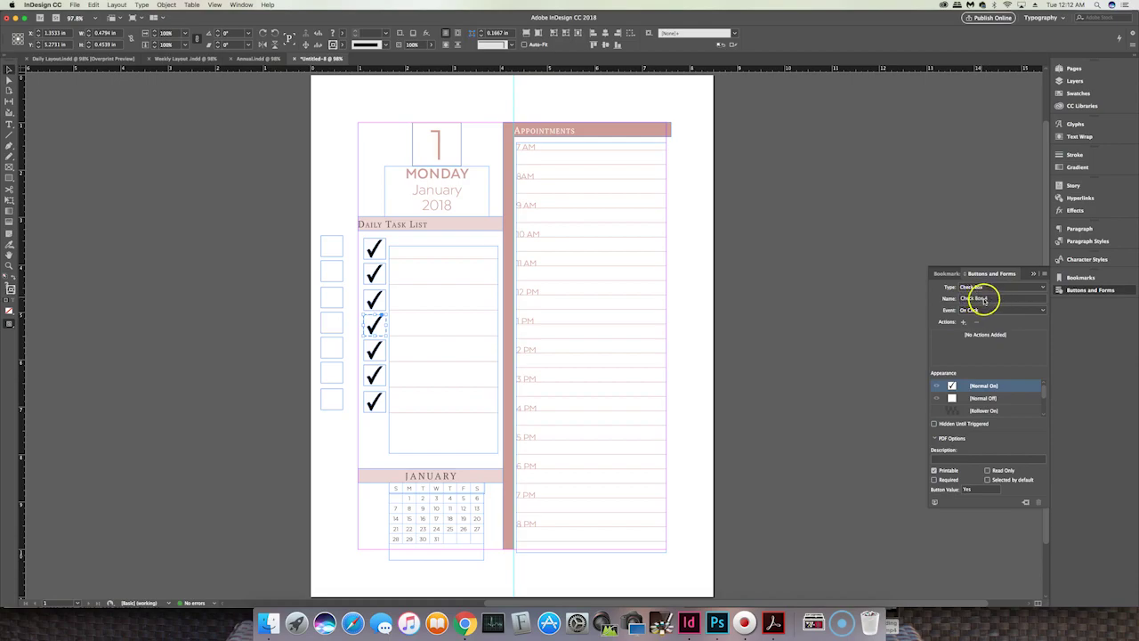
click(355, 342)
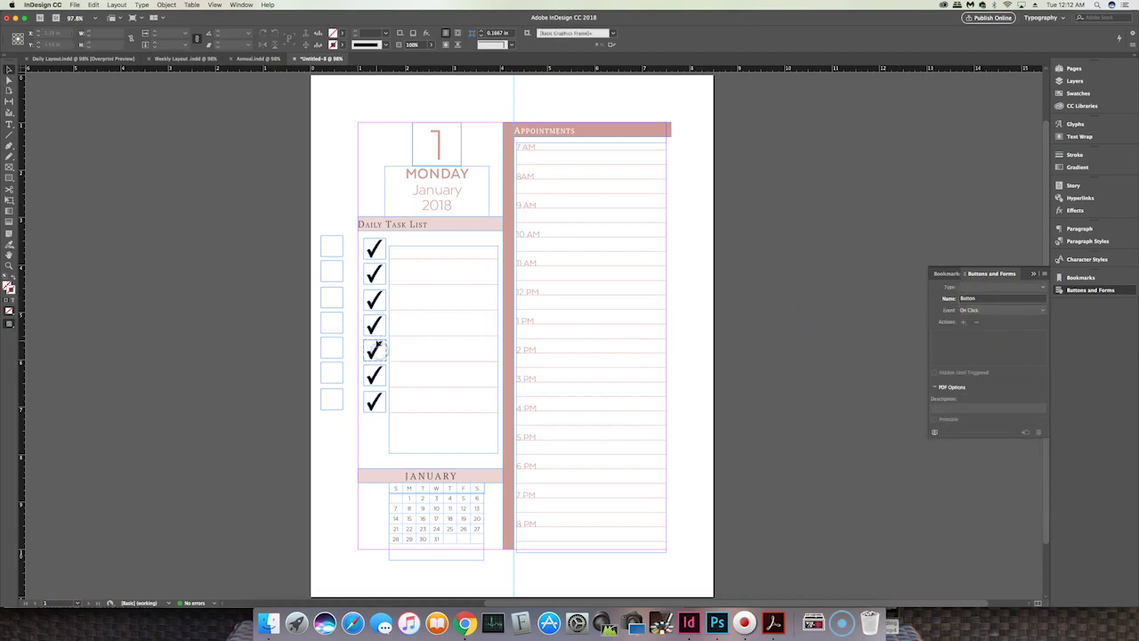
click(375, 343)
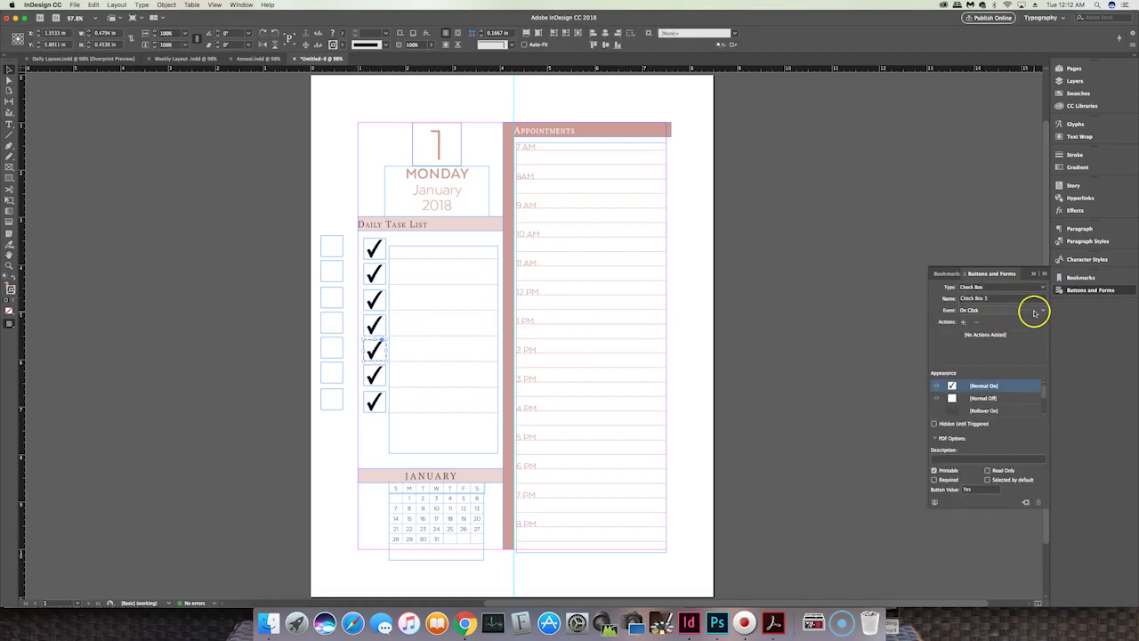
click(374, 374)
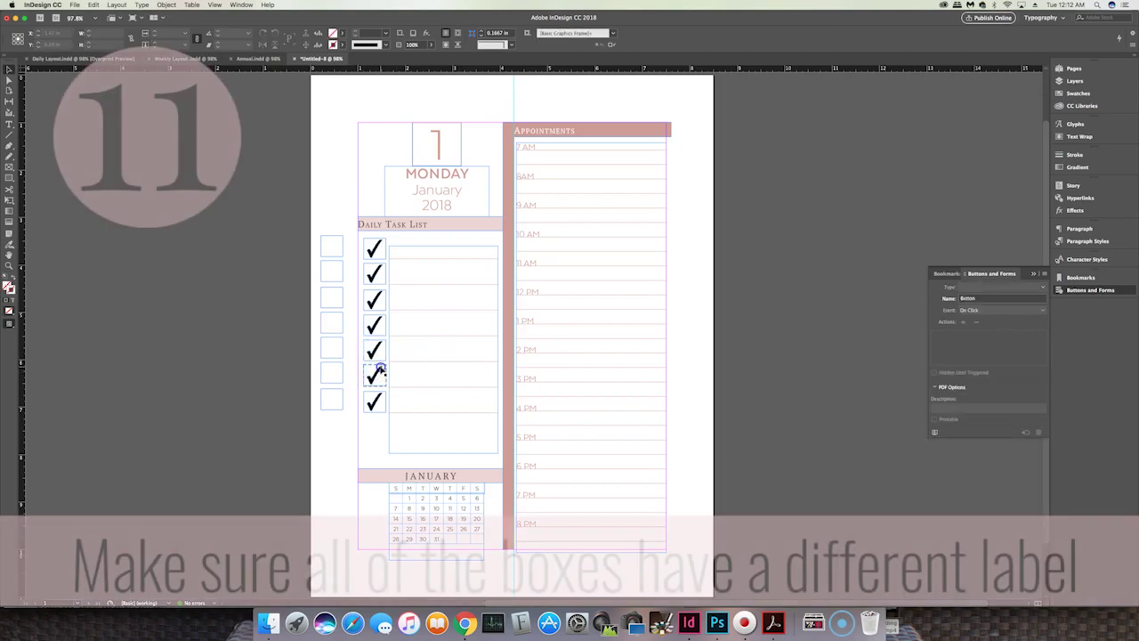
click(374, 401)
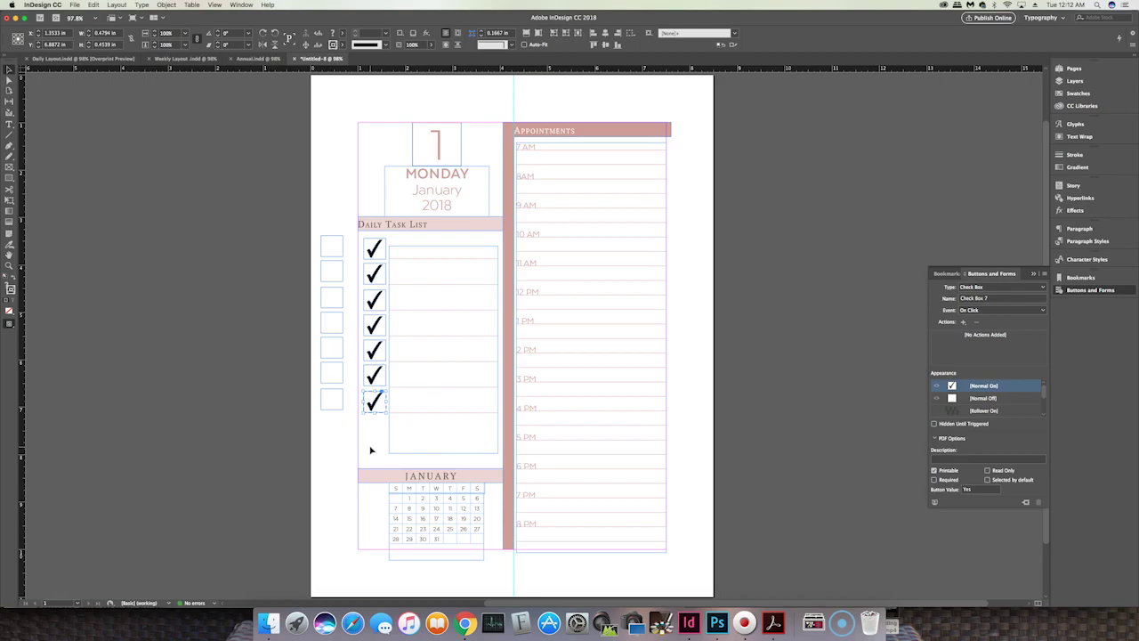
click(296, 412)
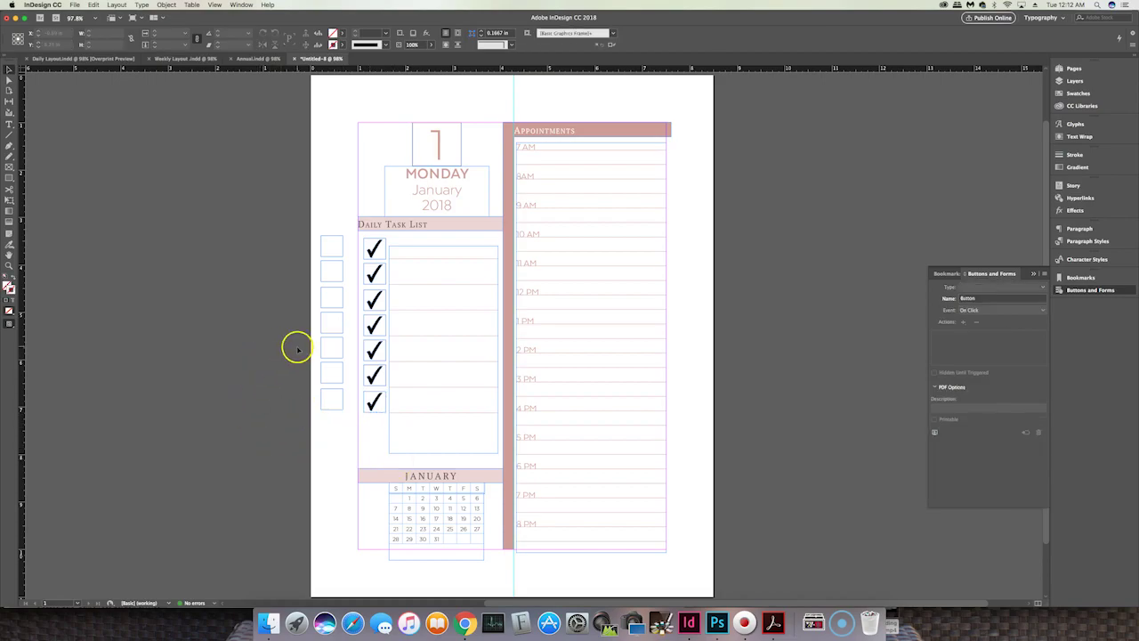
Place the second set of seven boxes exactly over the check box fields and preview the page without guides and frame edges
drag(338, 409, 341, 425)
click(339, 258)
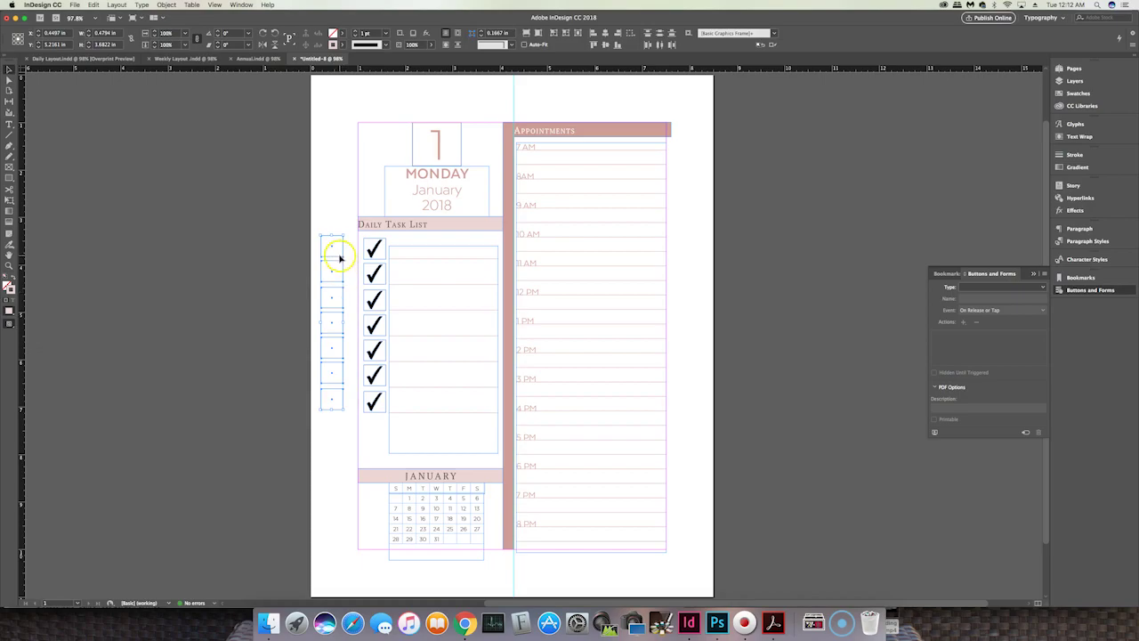
drag(339, 255, 382, 259)
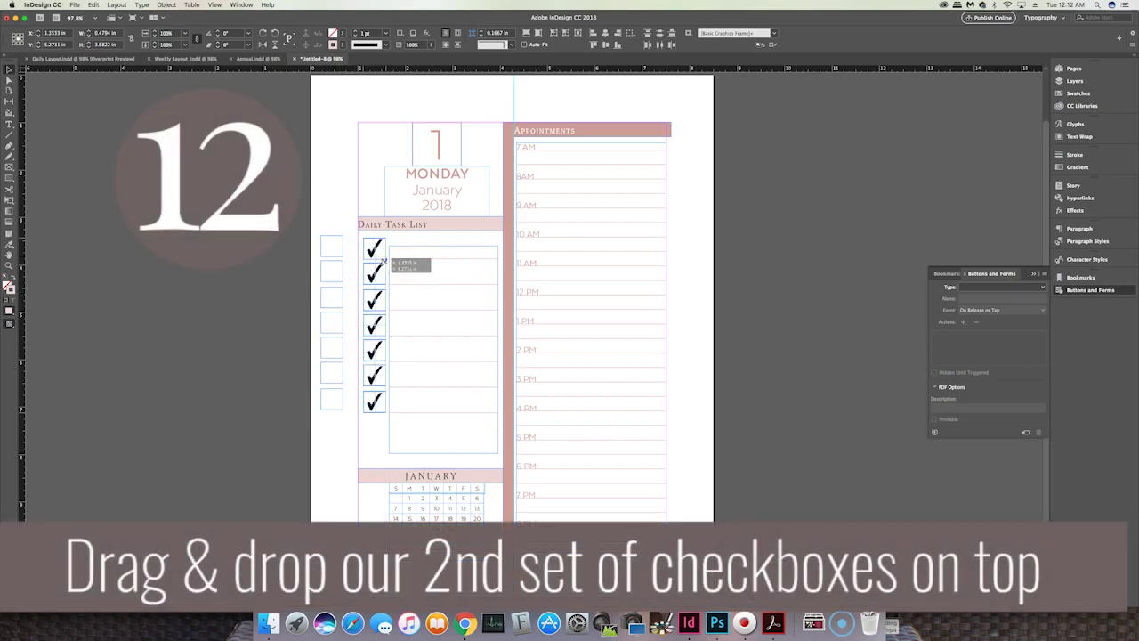
drag(383, 259, 381, 258)
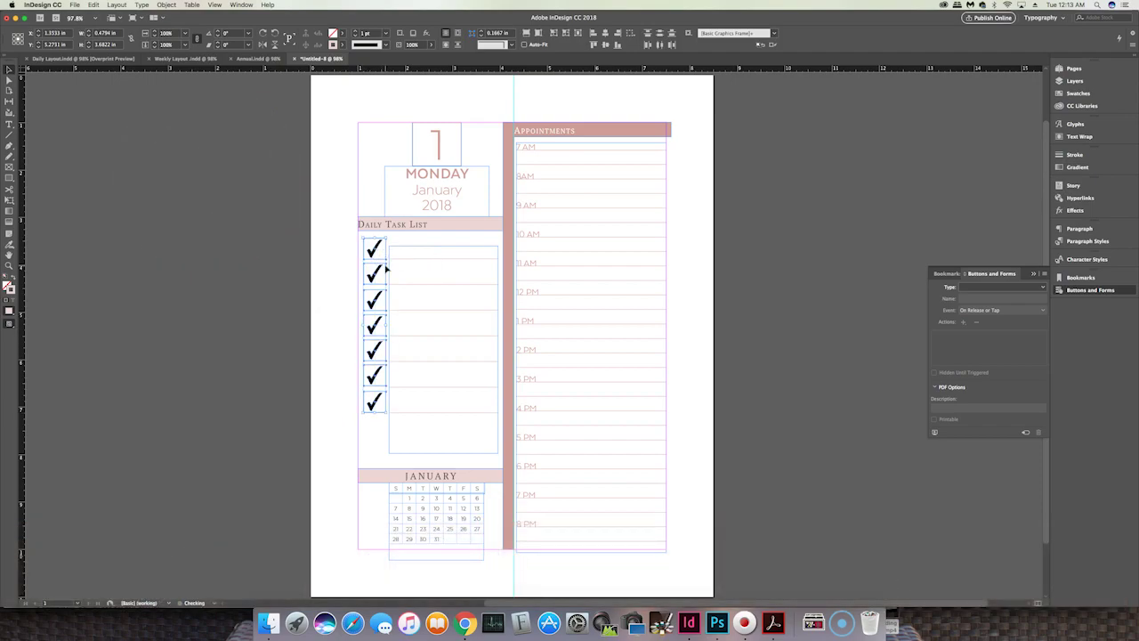
click(311, 227)
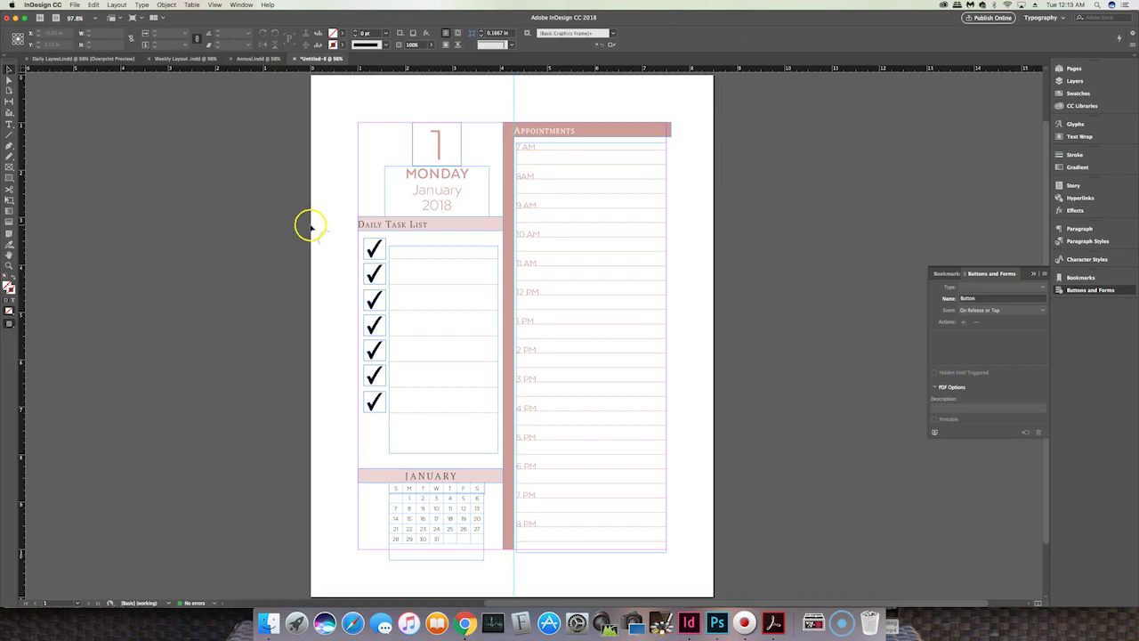
key(w)
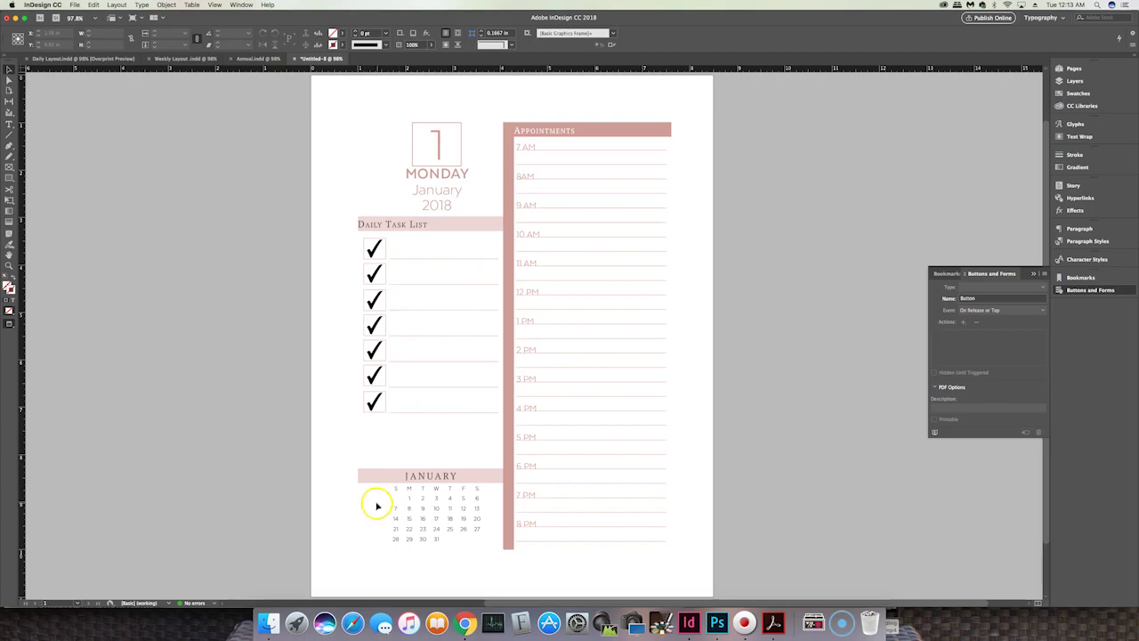
Centre the Monday date block and the January mini calendar over the width of the Daily Task List column
click(437, 496)
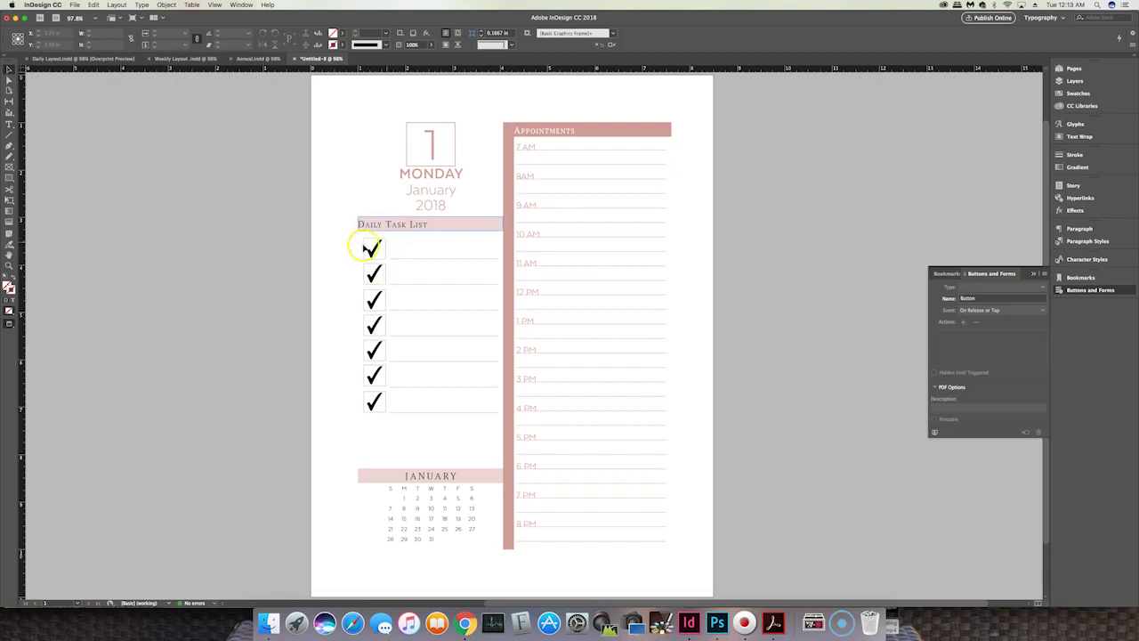
Export the page in Adobe PDF (Interactive) format as Daily Layout3, including all forms and media and viewing it after export
click(75, 6)
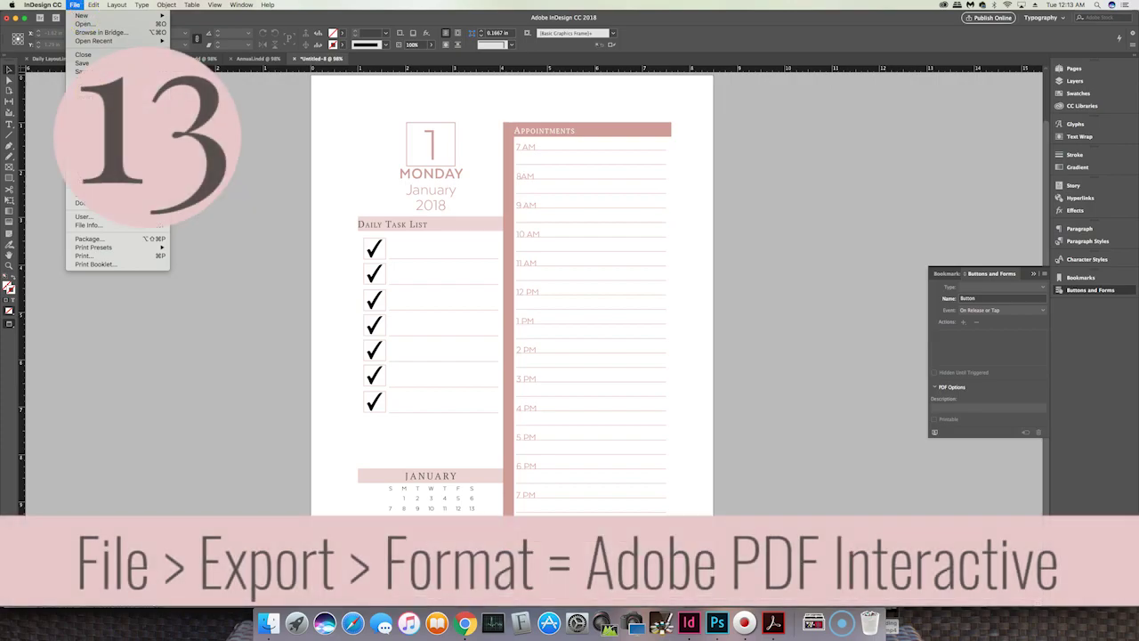
click(98, 150)
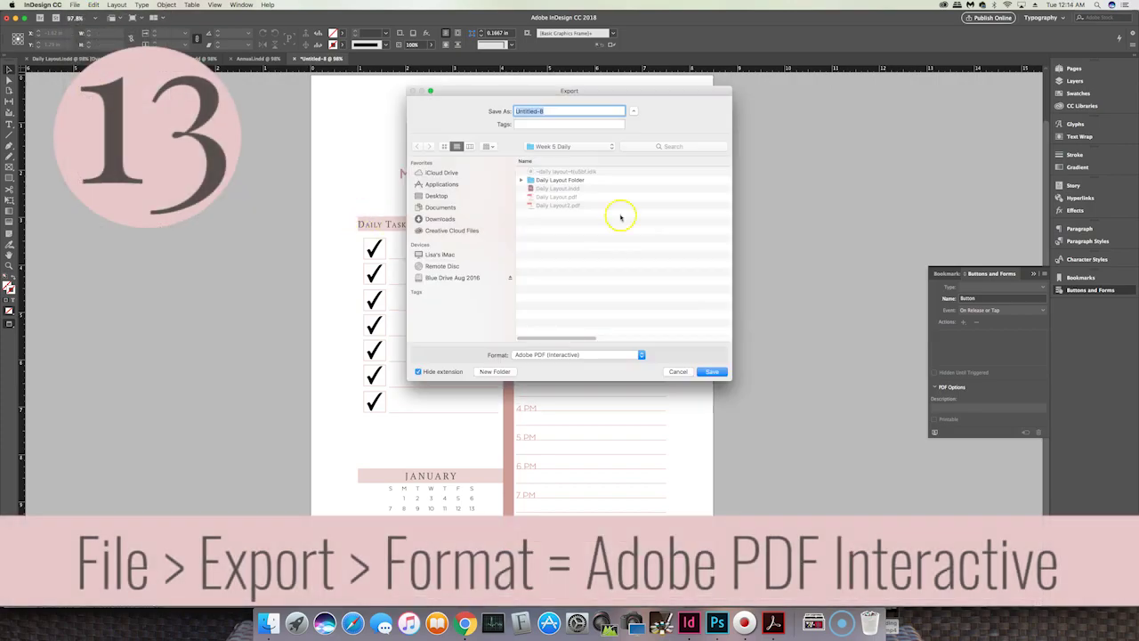
click(551, 356)
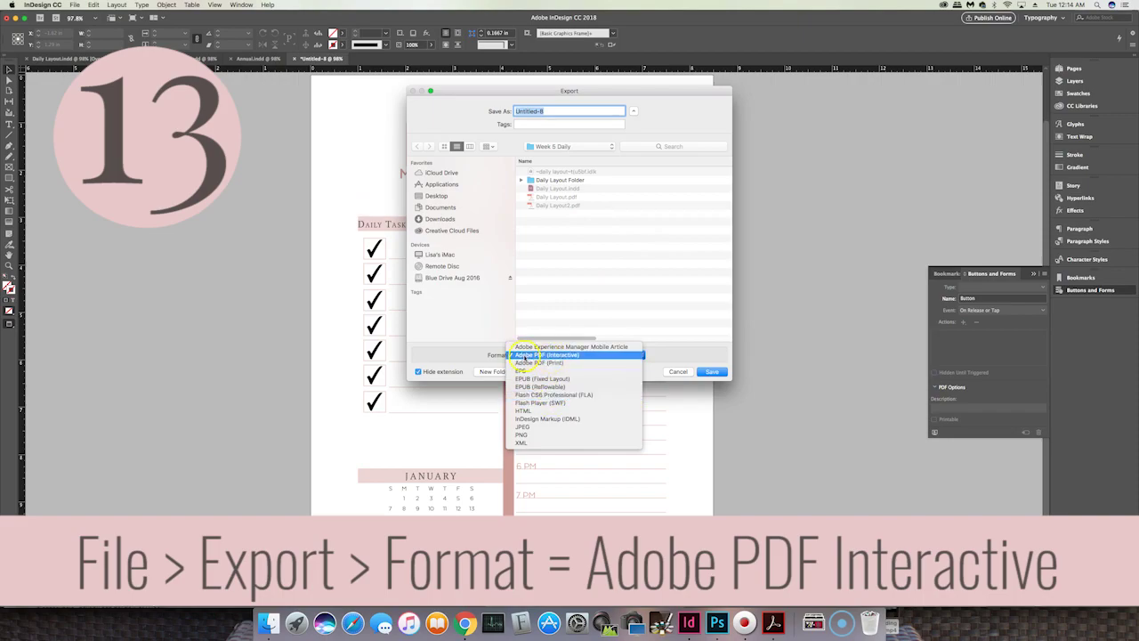
click(579, 355)
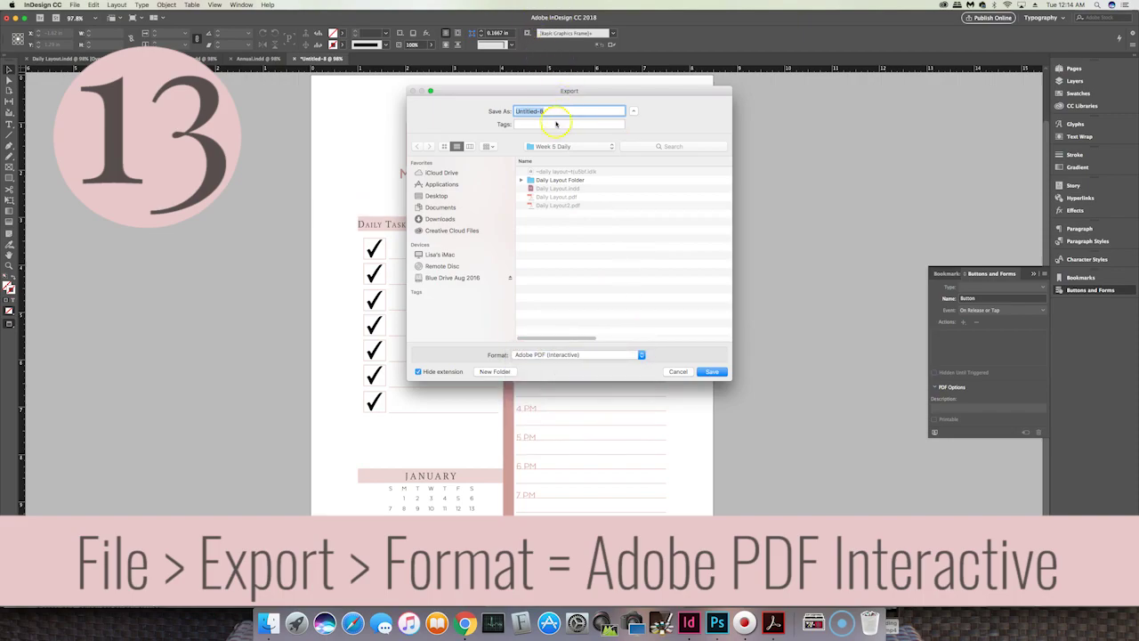
click(559, 206)
click(558, 110)
click(712, 372)
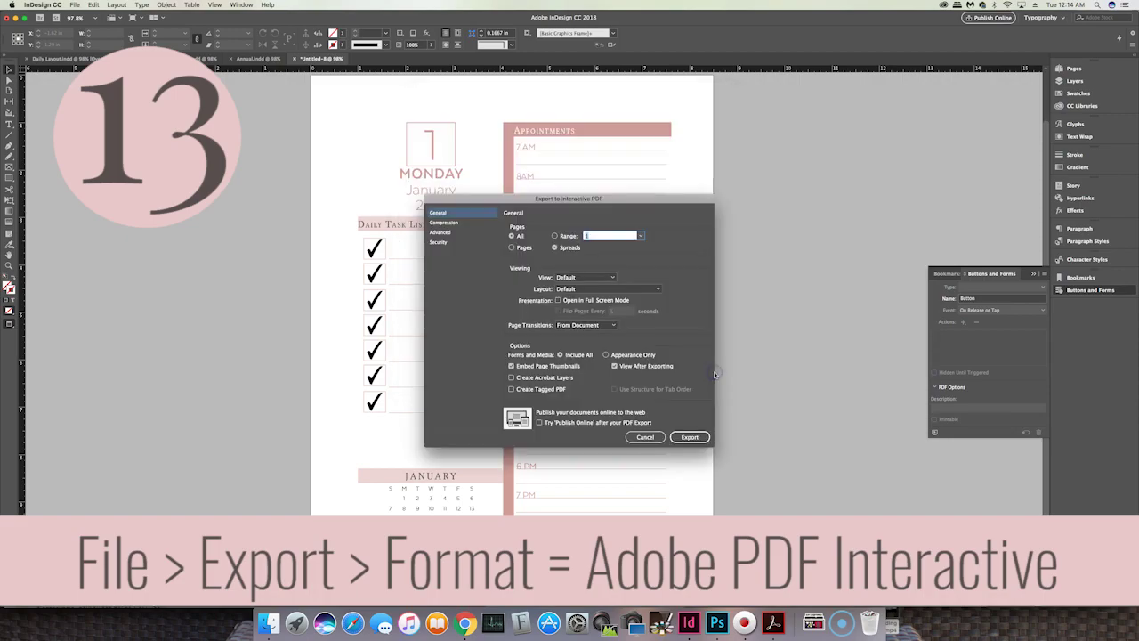
click(694, 437)
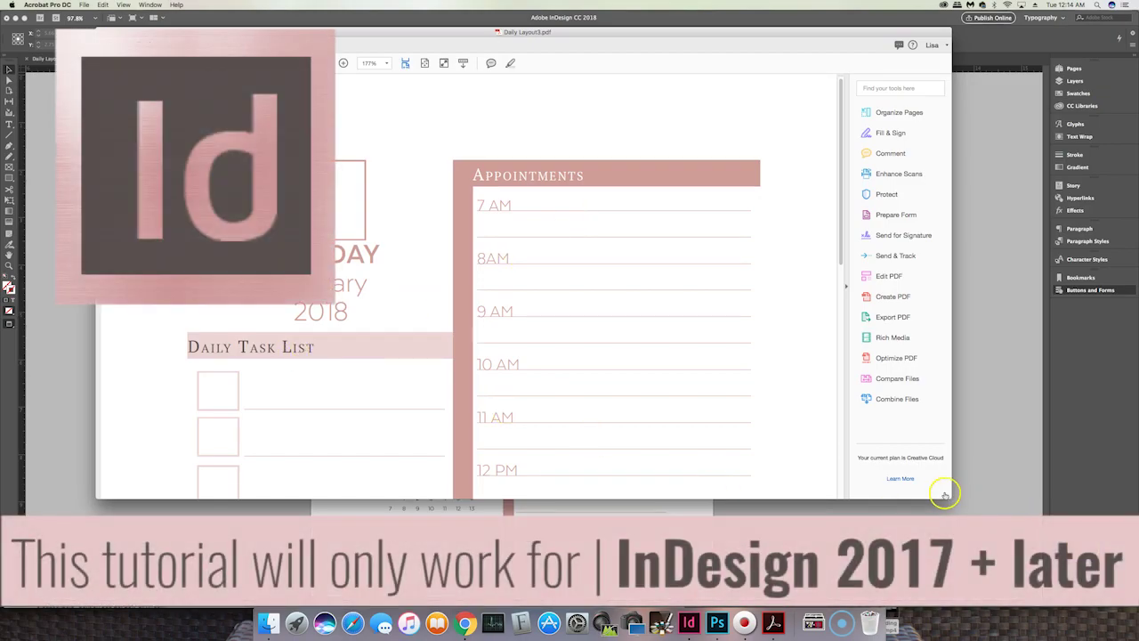
Enlarge the Acrobat window showing the exported PDF and tick the first five Daily Task List check boxes
drag(949, 495, 1044, 610)
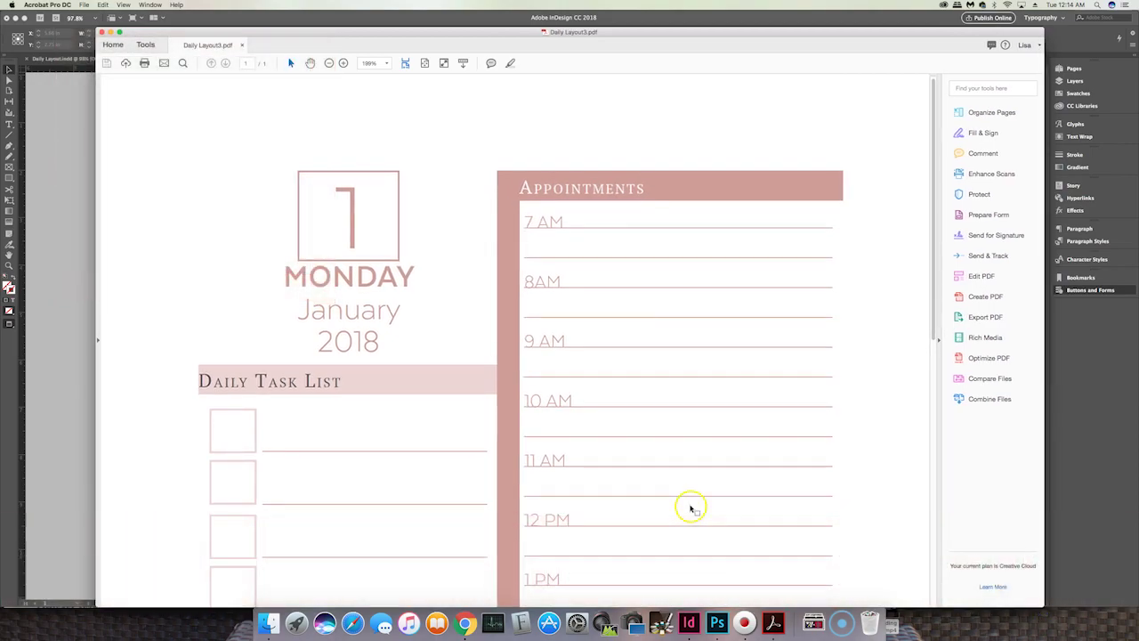
scroll(329, 427, down, 3)
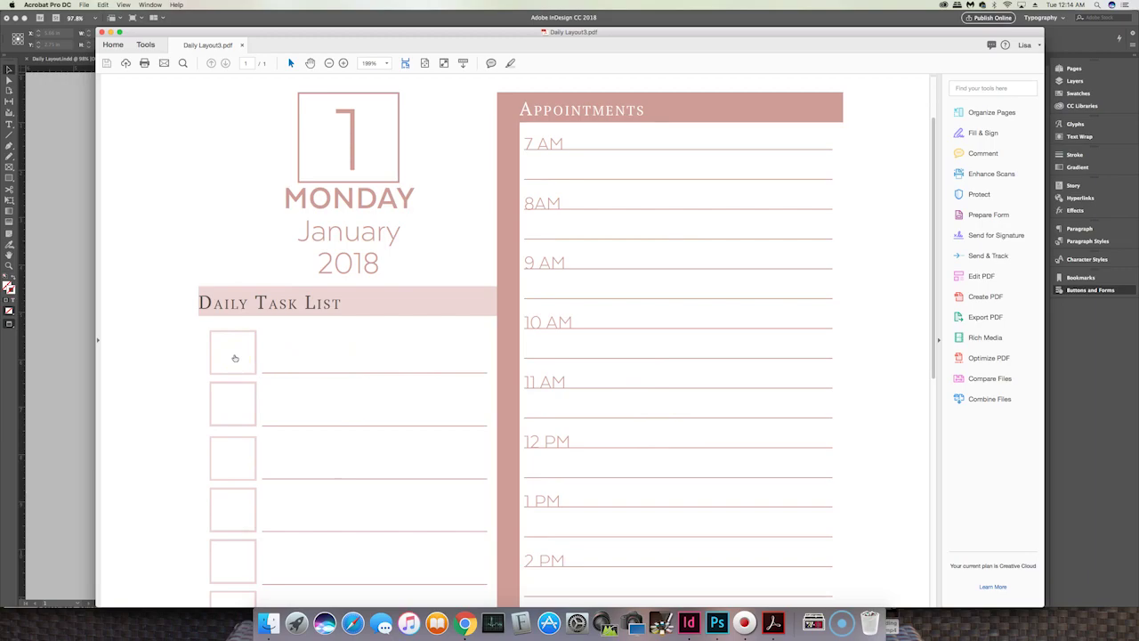
click(236, 358)
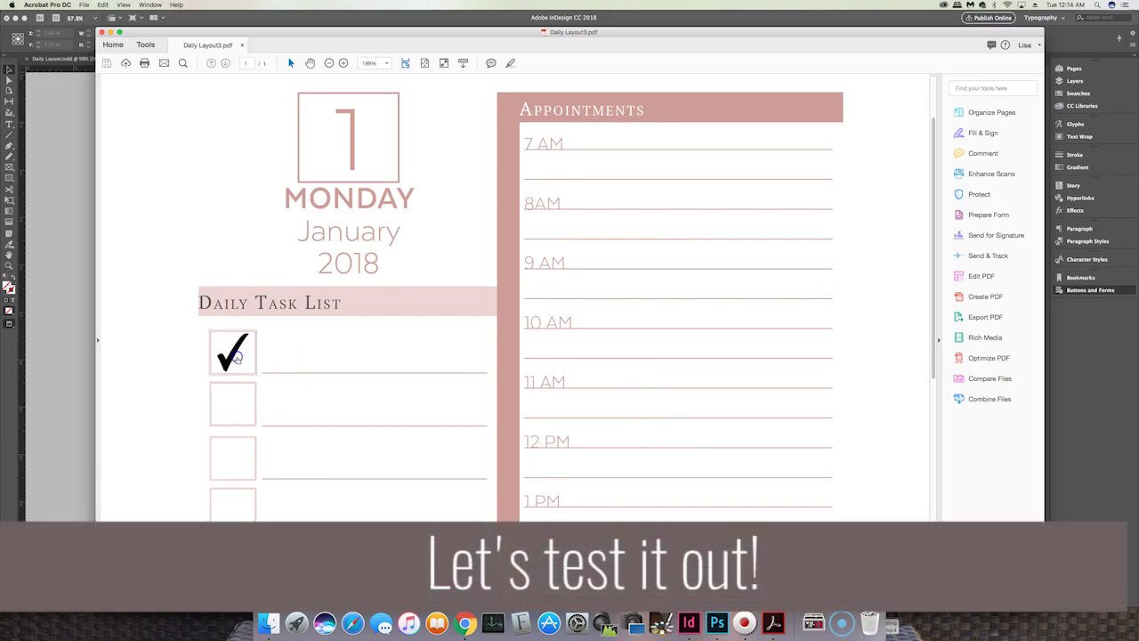
scroll(242, 367, down, 2)
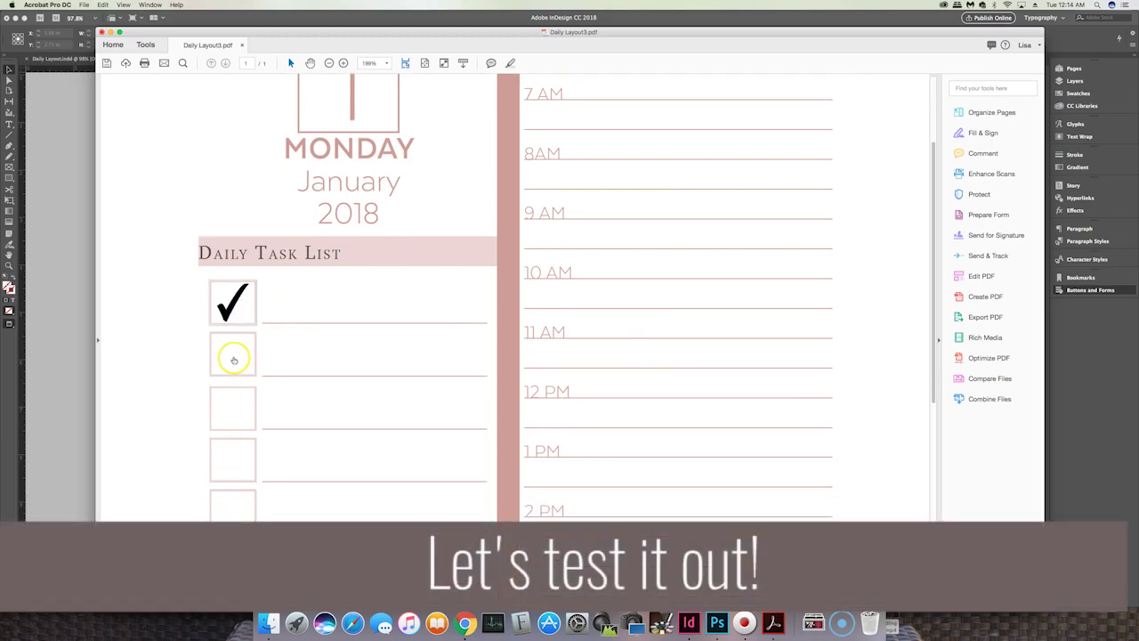
click(235, 357)
click(232, 414)
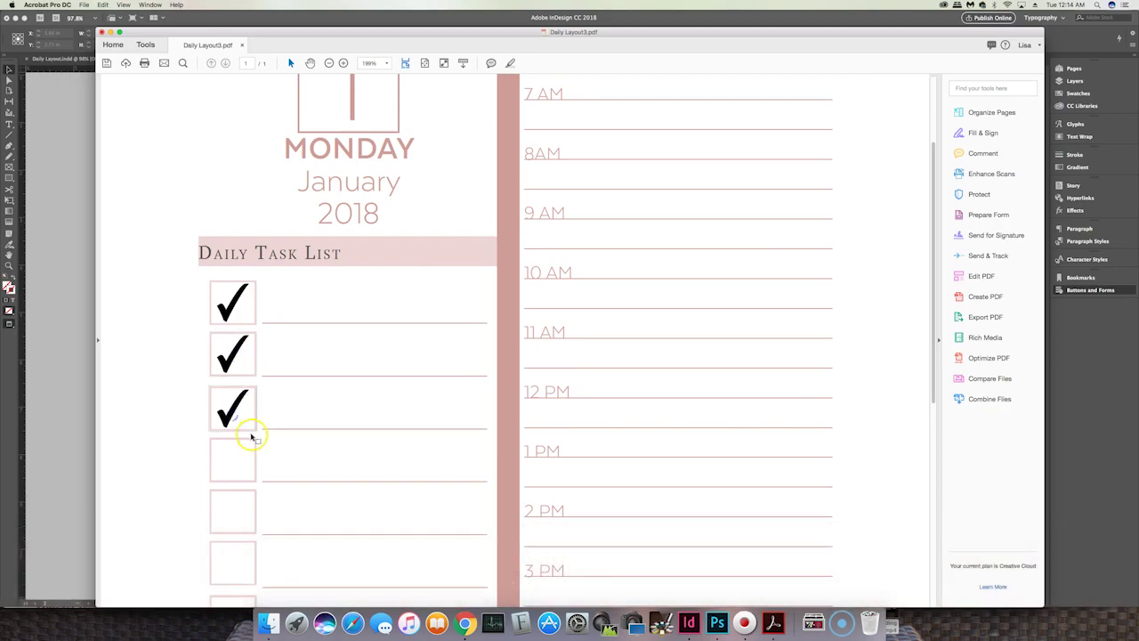
scroll(240, 427, down, 2)
click(233, 394)
click(233, 446)
Clear the check marks from the first five task boxes
click(232, 393)
click(240, 356)
click(234, 288)
click(231, 237)
click(229, 446)
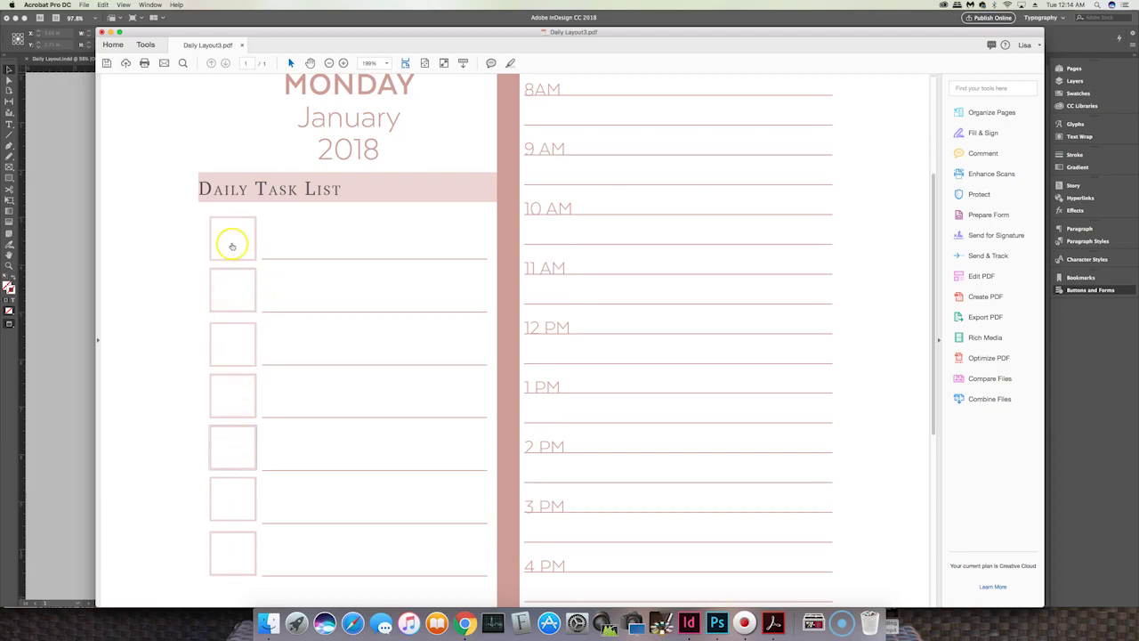
Test the first, second and third task check boxes by switching each one on and off
click(233, 245)
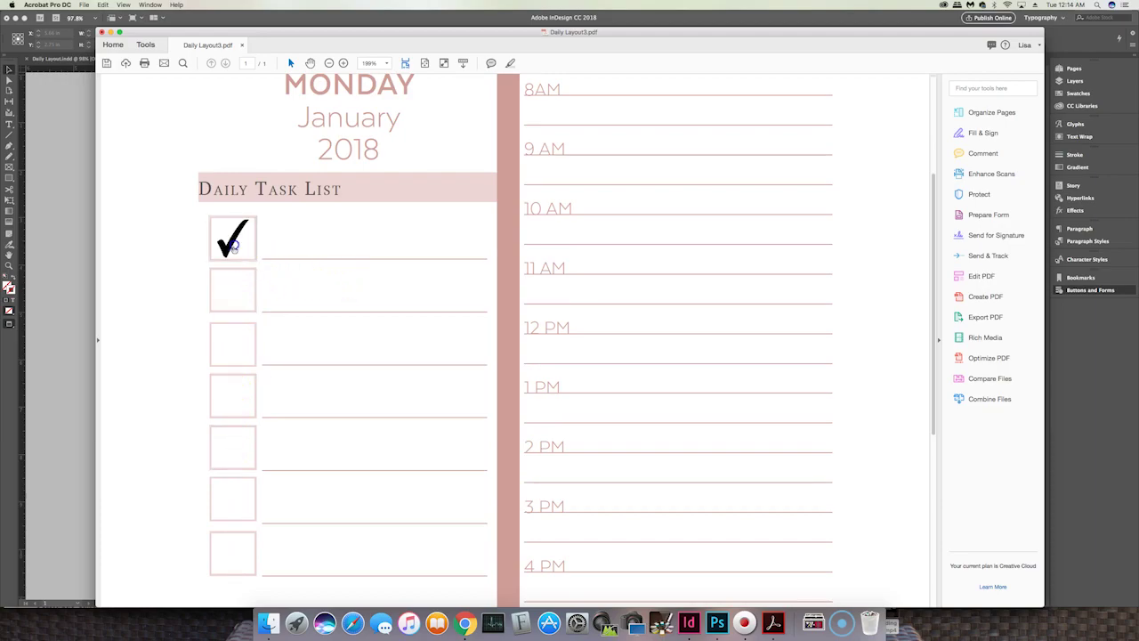
click(230, 243)
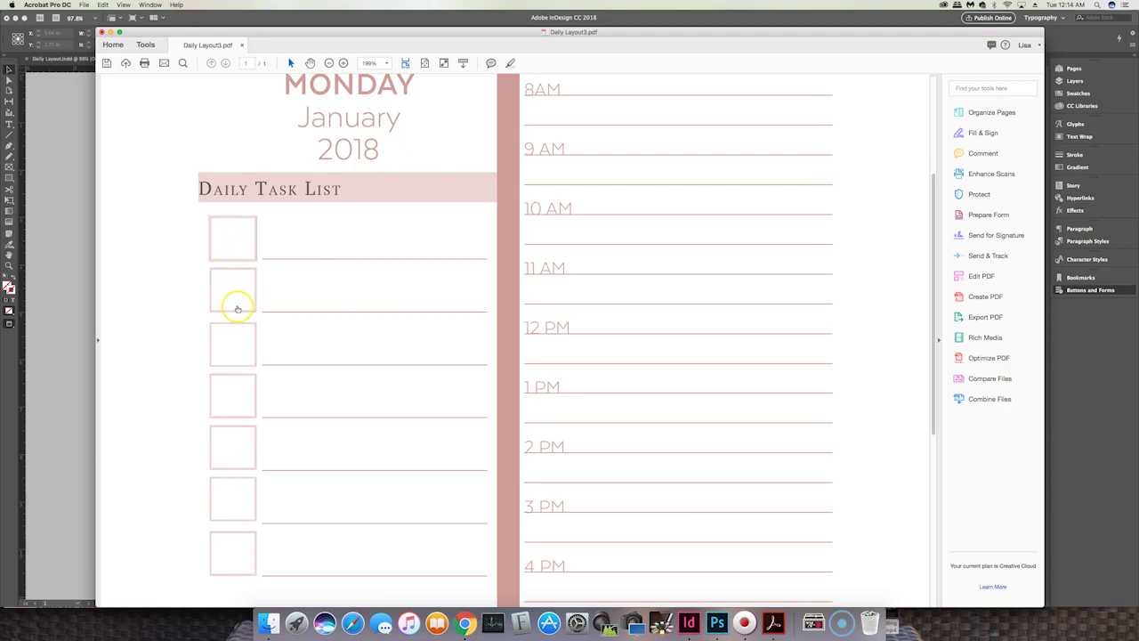
click(237, 302)
click(237, 344)
click(228, 297)
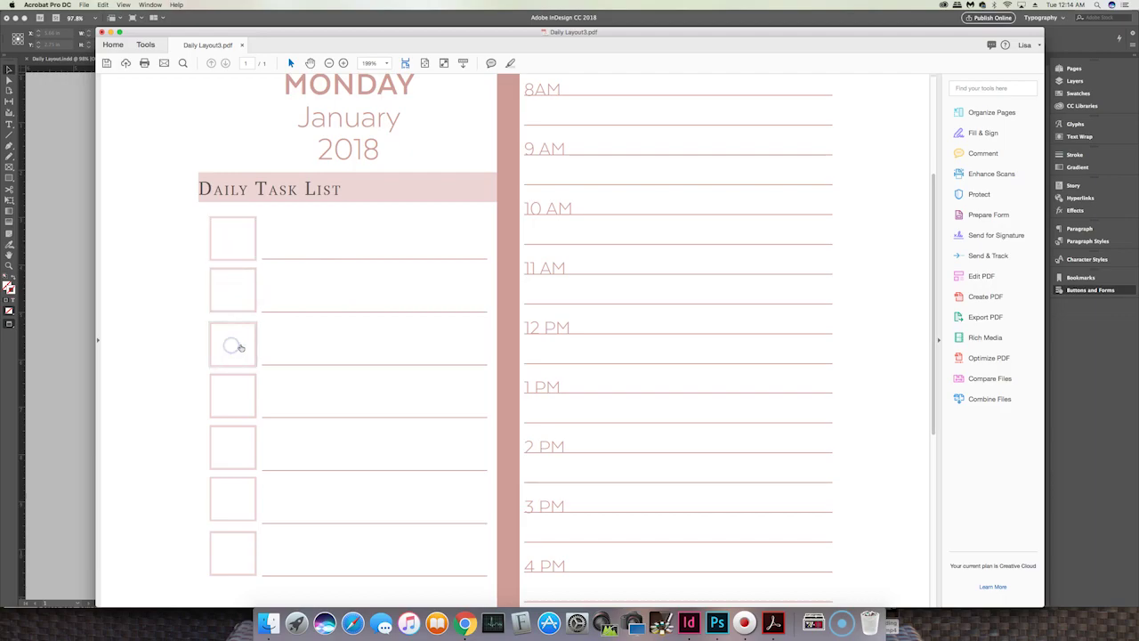
Look over the rest of the page and tick the first six check boxes in the Daily Task List
scroll(272, 348, down, 5)
scroll(277, 348, down, 10)
scroll(287, 353, up, 8)
scroll(288, 352, up, 8)
click(234, 249)
click(234, 290)
click(234, 343)
click(233, 396)
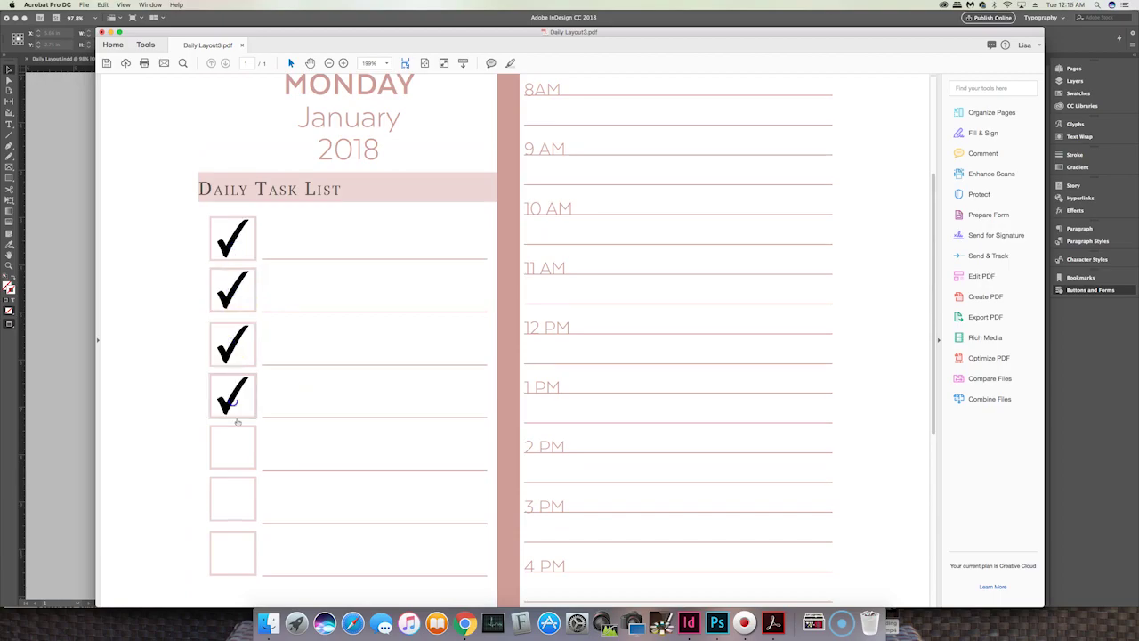
click(232, 447)
click(233, 501)
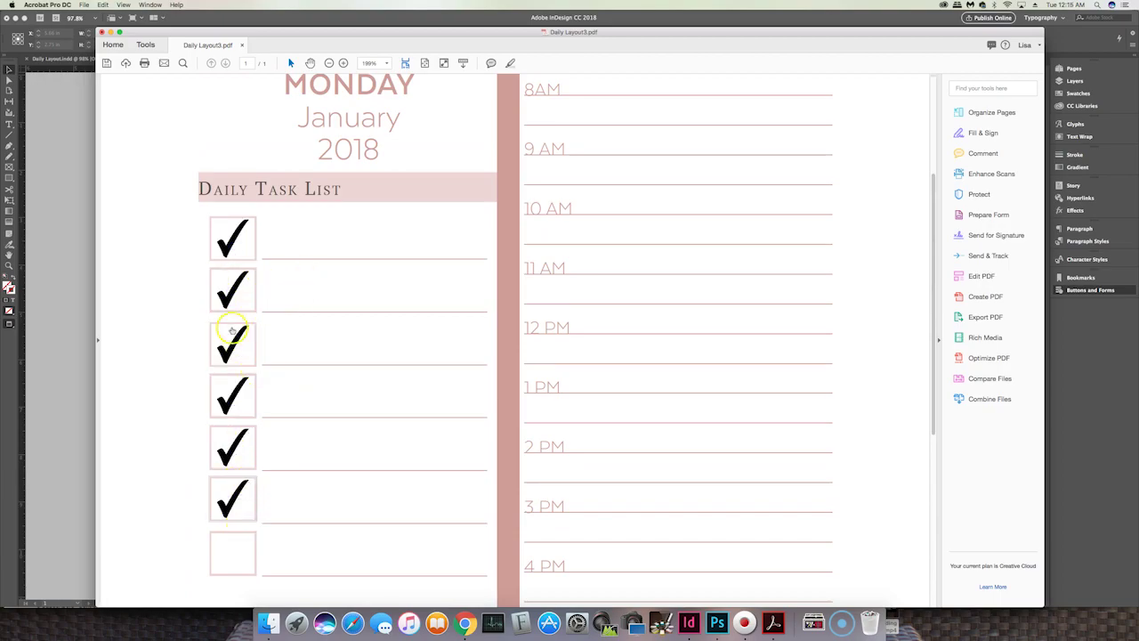